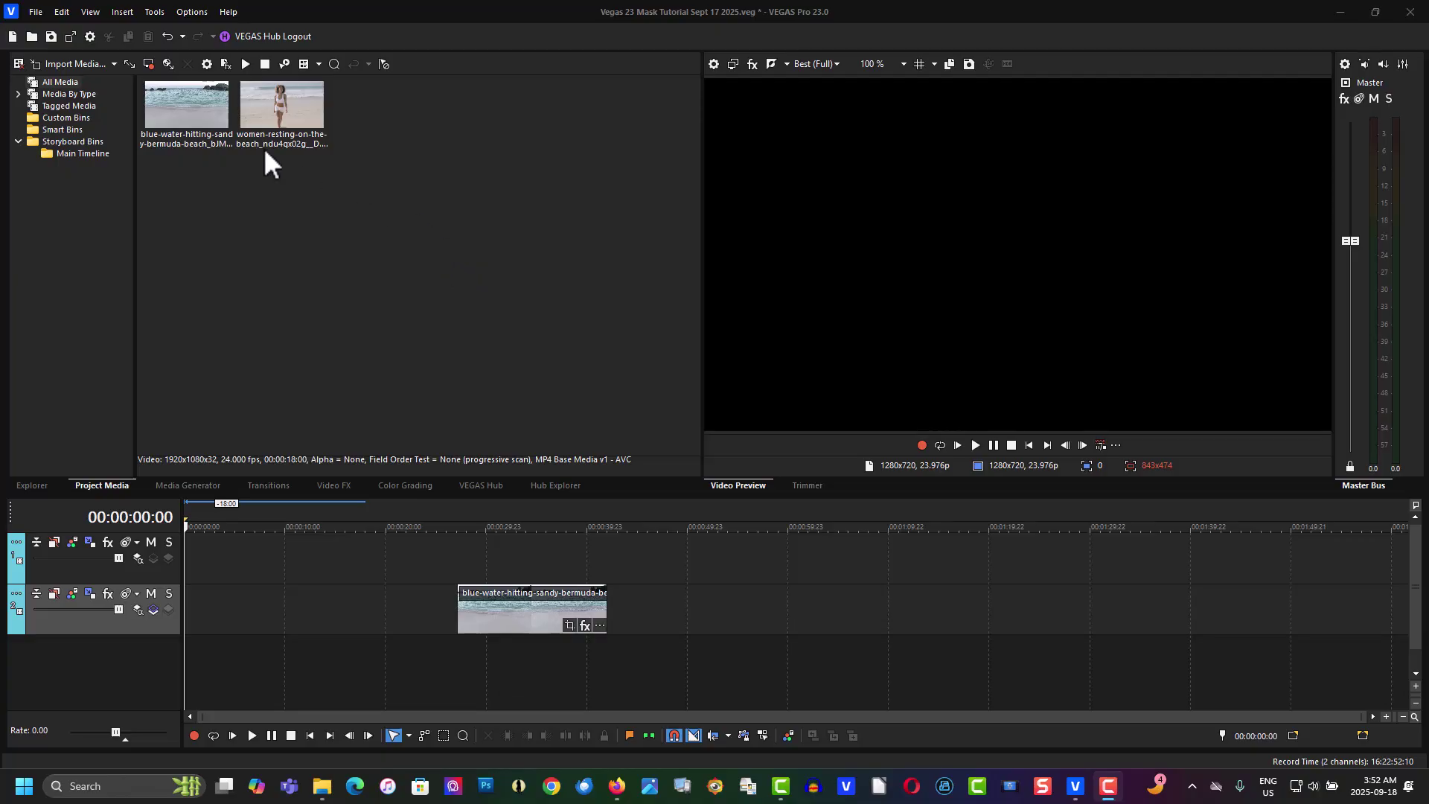
Step: Place the walking-woman clip on track 1 and choose AI Smart Mask 2.0 as its event effect
{"action": "mouse_move", "coordinate": [274, 150]}
{"action": "left_mouse_down"}
{"action": "mouse_move", "coordinate": [199, 541]}
{"action": "mouse_move", "coordinate": [176, 547]}
{"action": "left_mouse_up"}
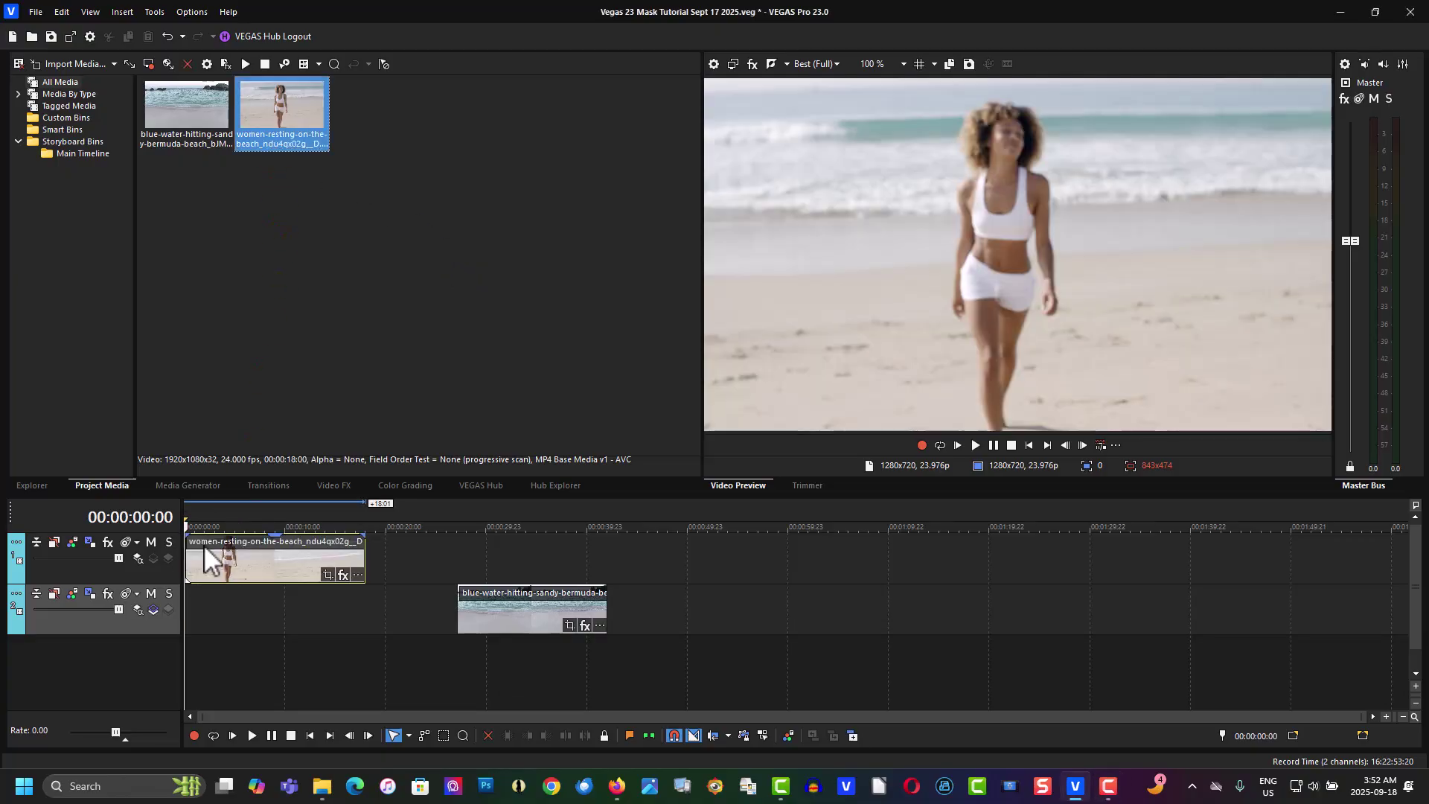
{"action": "left_click", "coordinate": [342, 576]}
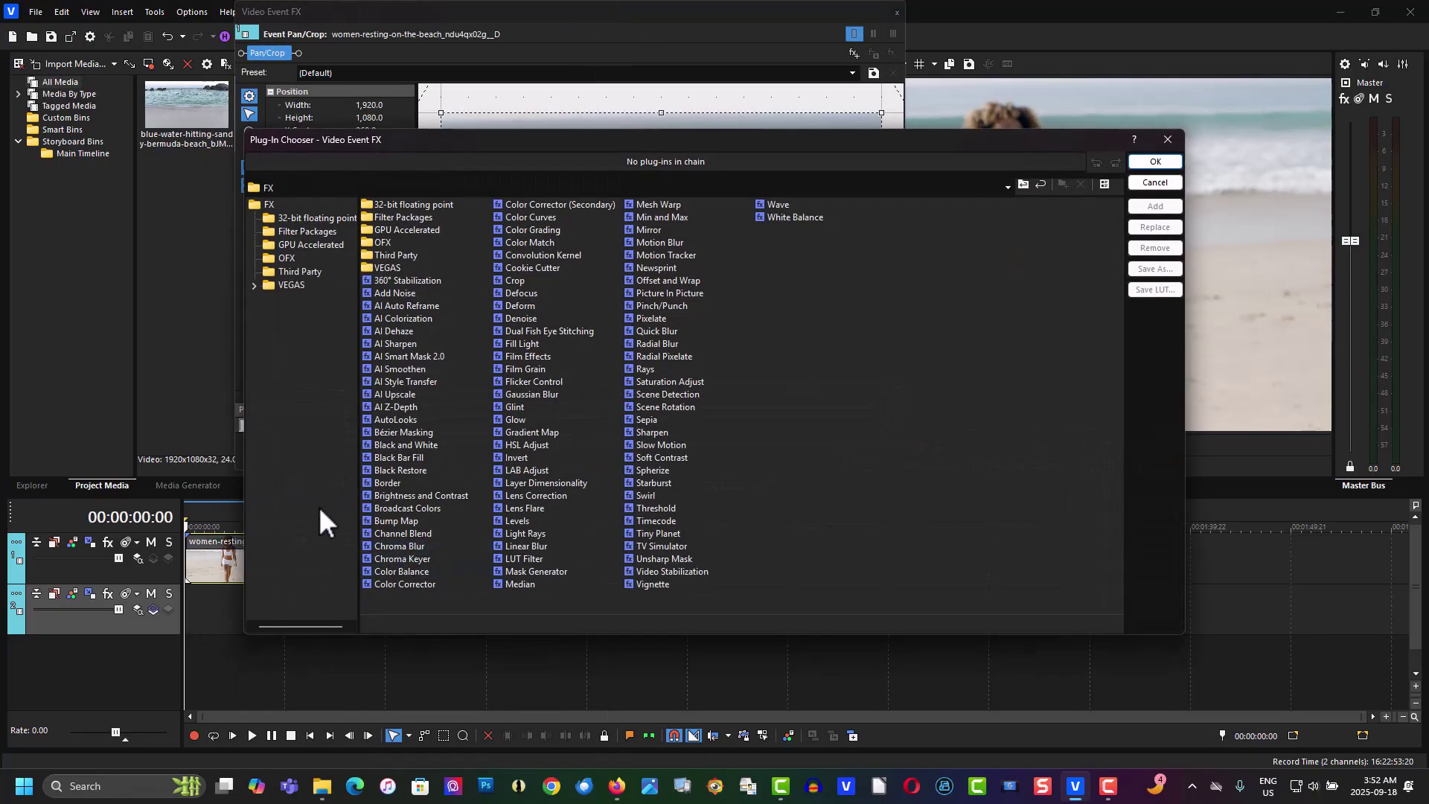
{"action": "left_click", "coordinate": [393, 356]}
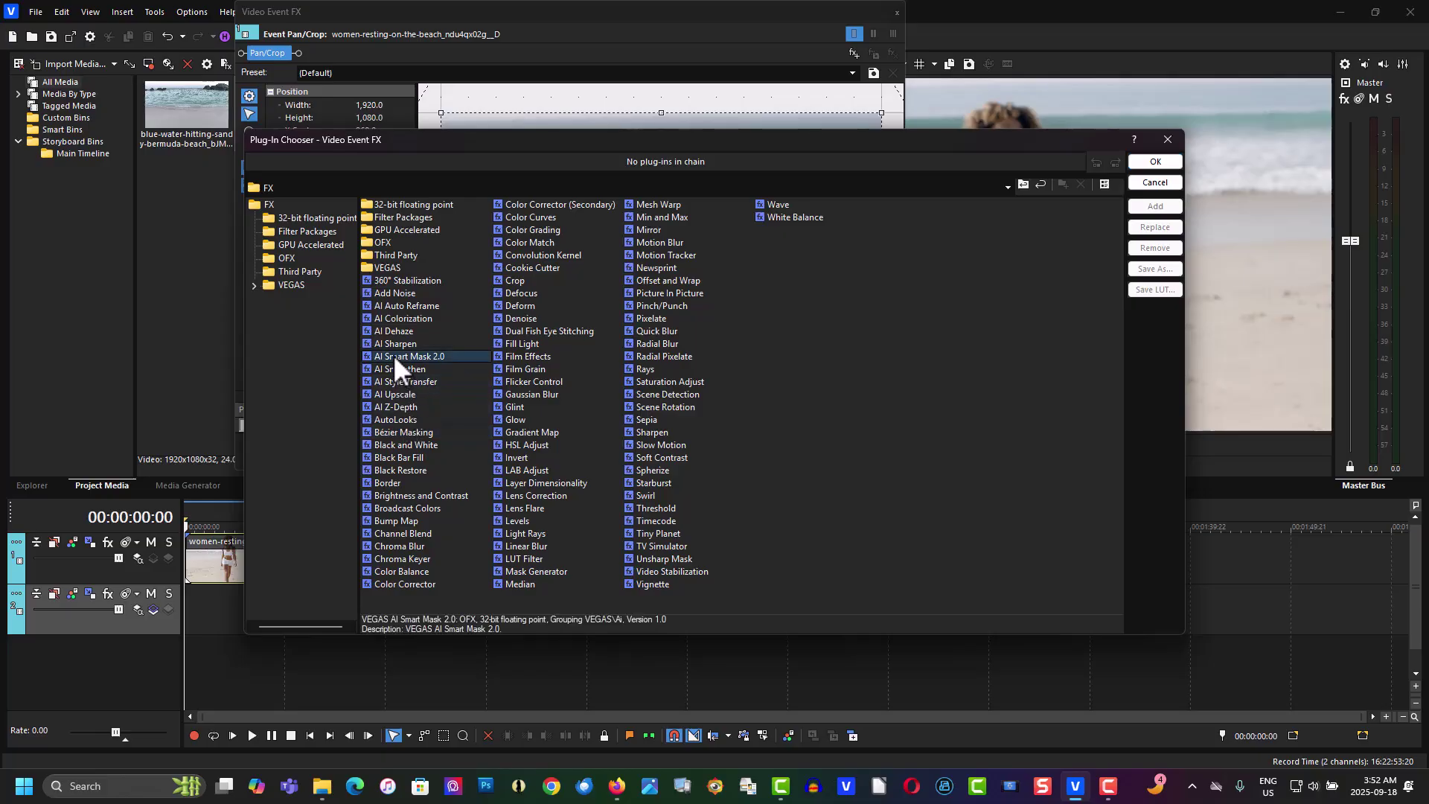
Step: Apply AI Smart Mask 2.0 with Low, fast precision and analyze the current frame
{"action": "left_click", "coordinate": [1155, 161]}
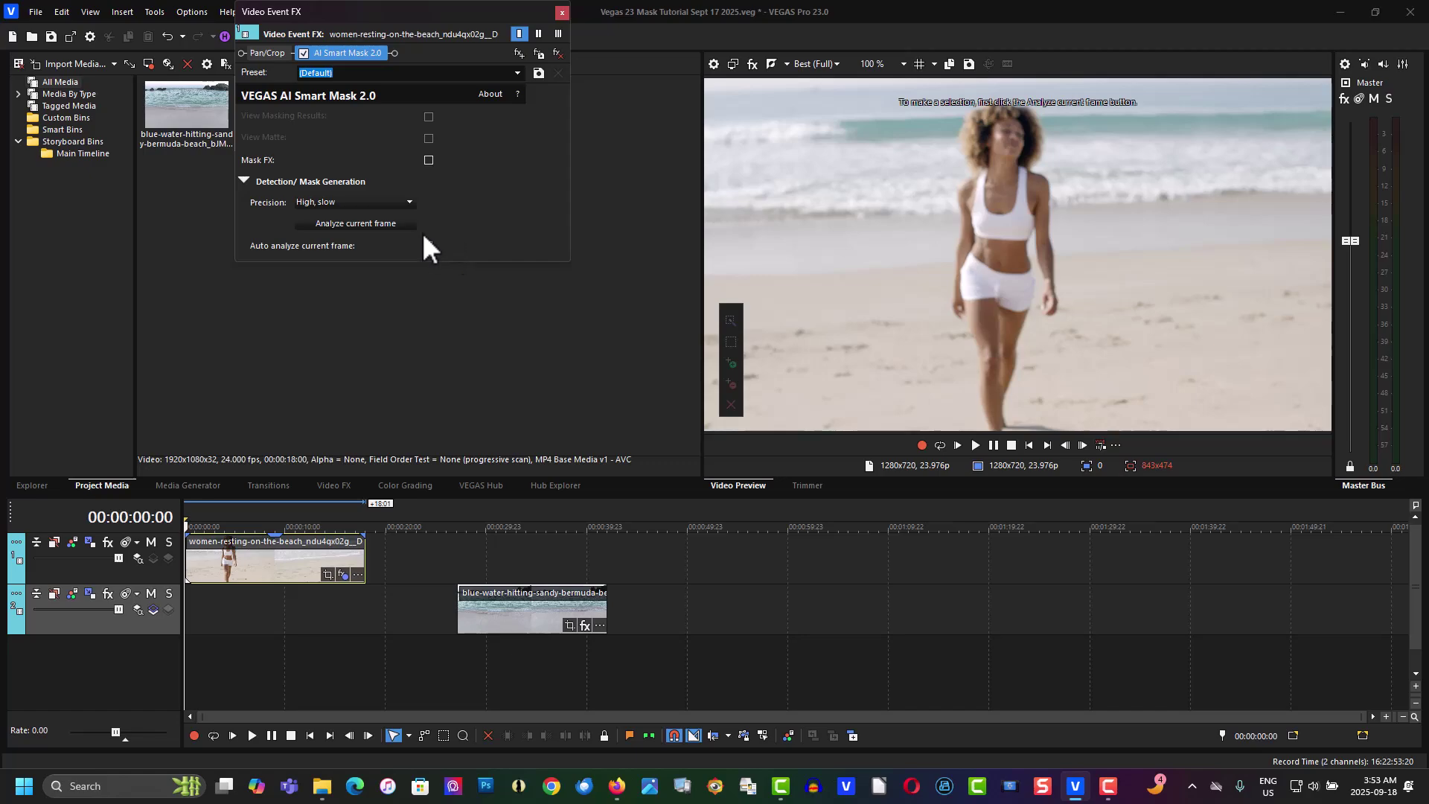
{"action": "left_click", "coordinate": [410, 204]}
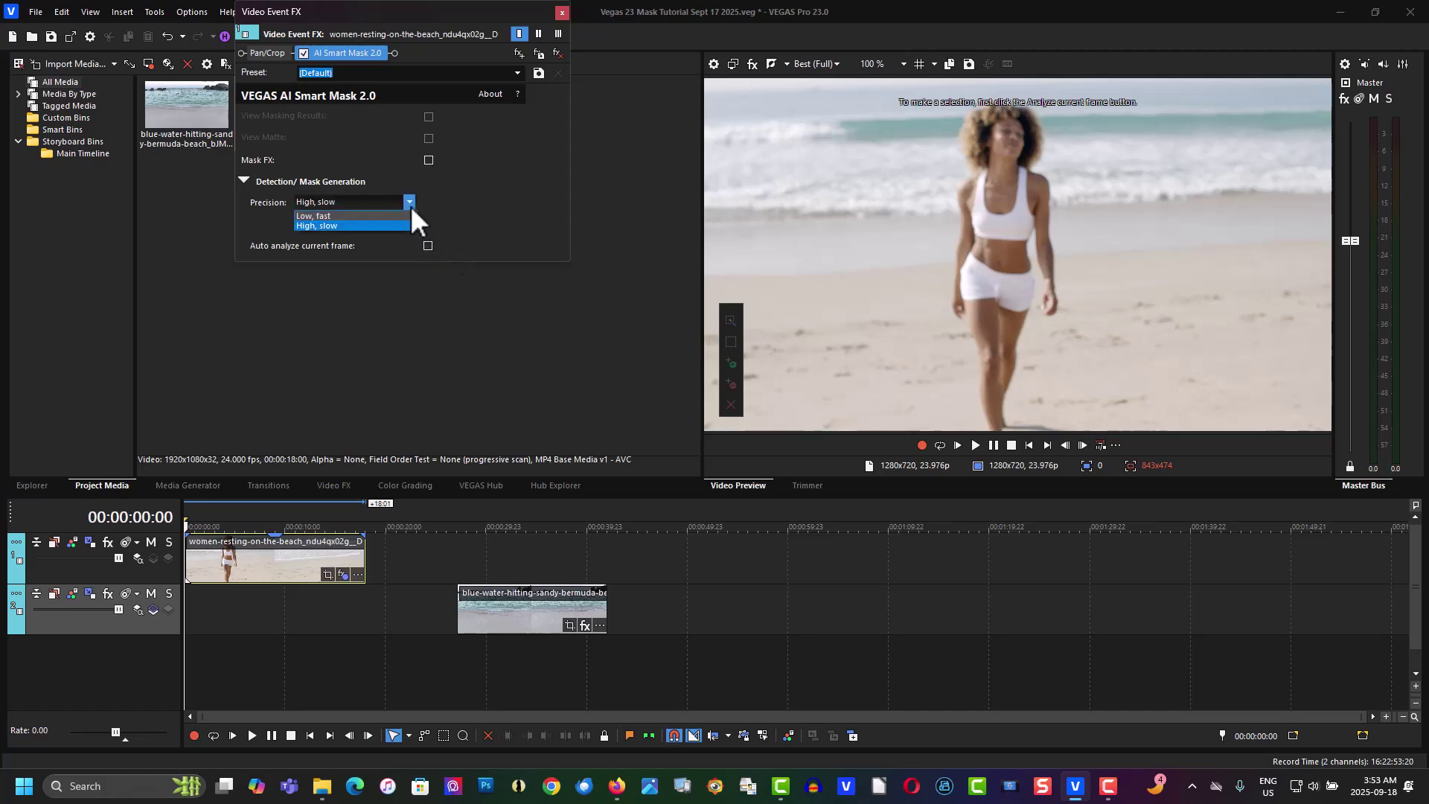
{"action": "left_click", "coordinate": [407, 217]}
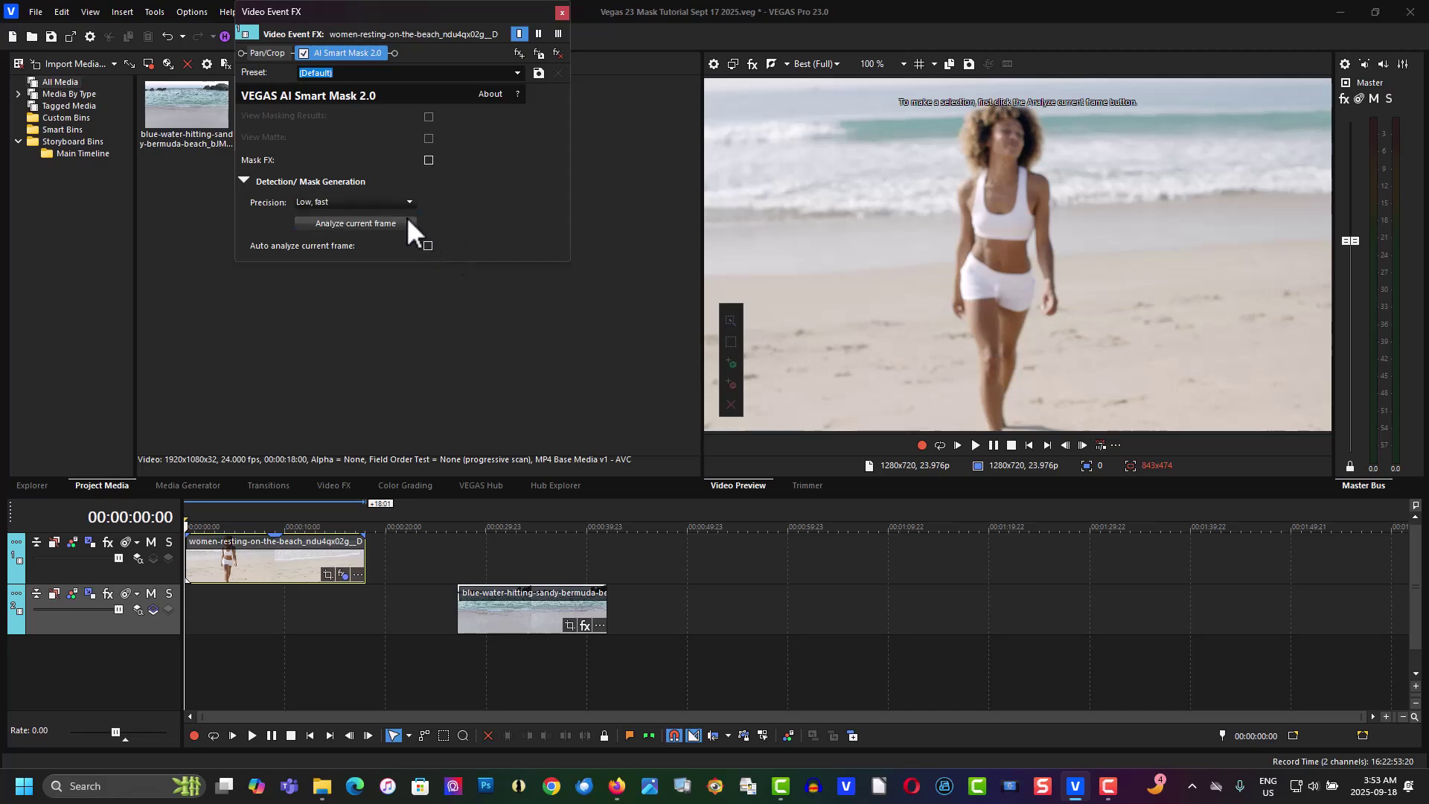
{"action": "left_click", "coordinate": [362, 228]}
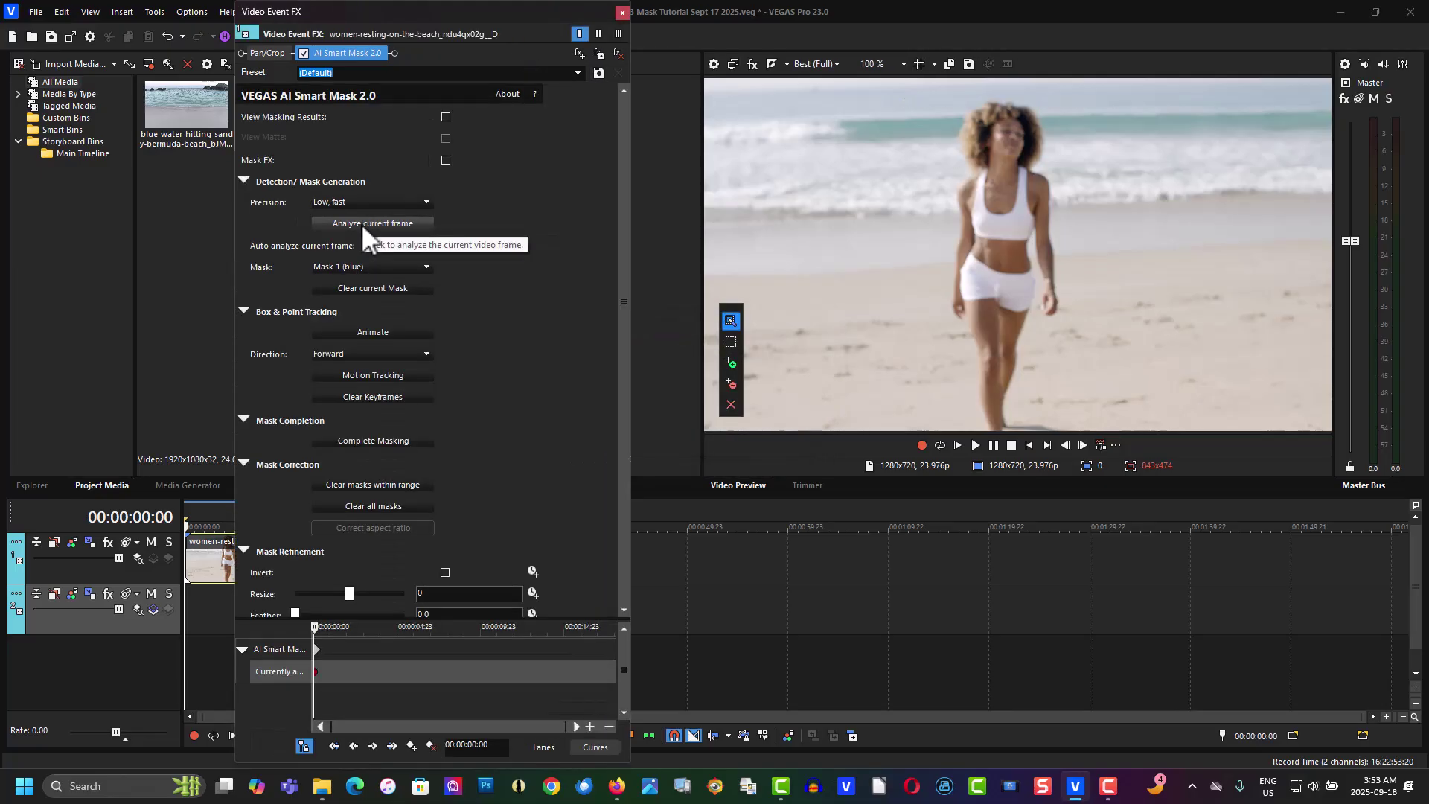
Step: Add green mask points on the woman's body and head
{"action": "left_click", "coordinate": [730, 361]}
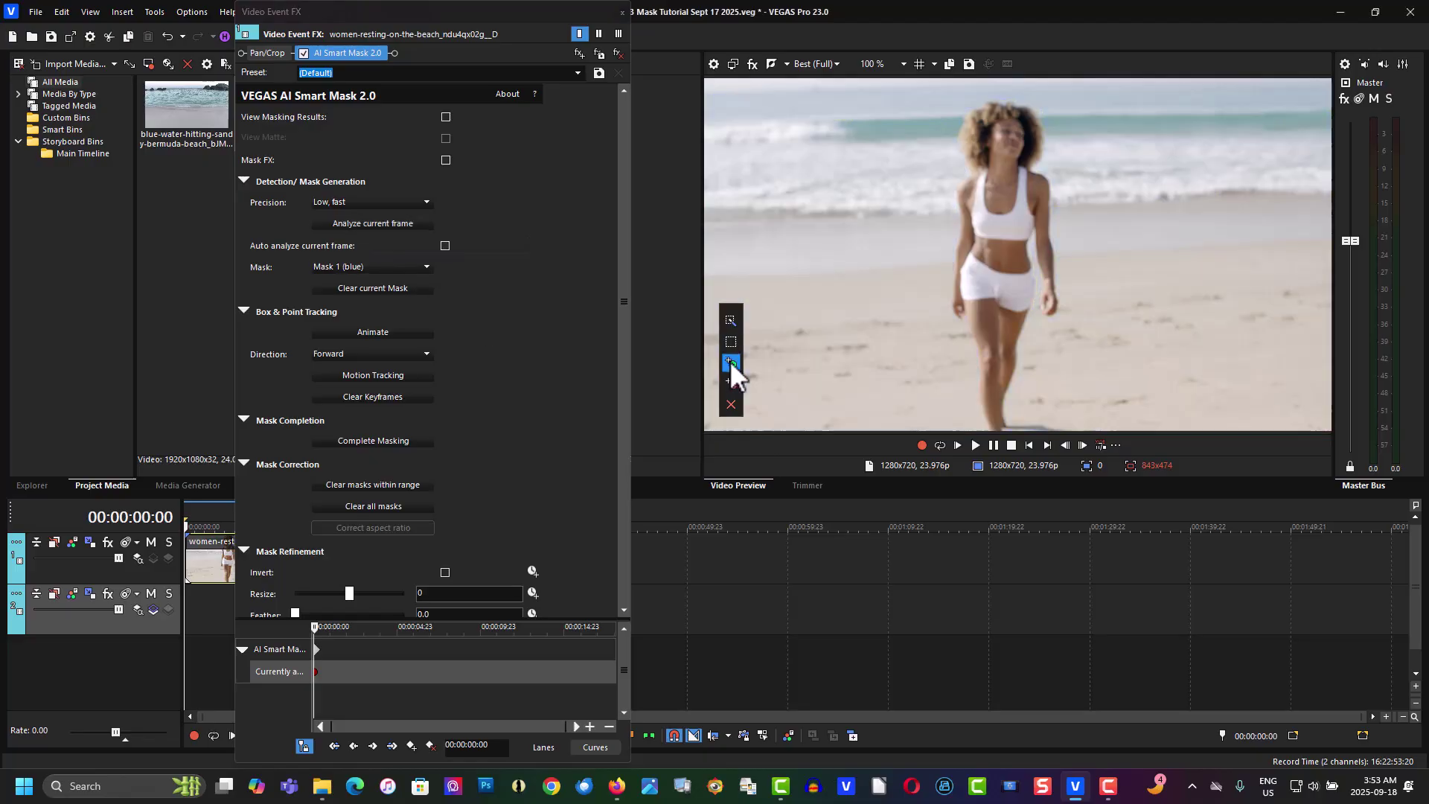
{"action": "left_click", "coordinate": [995, 278]}
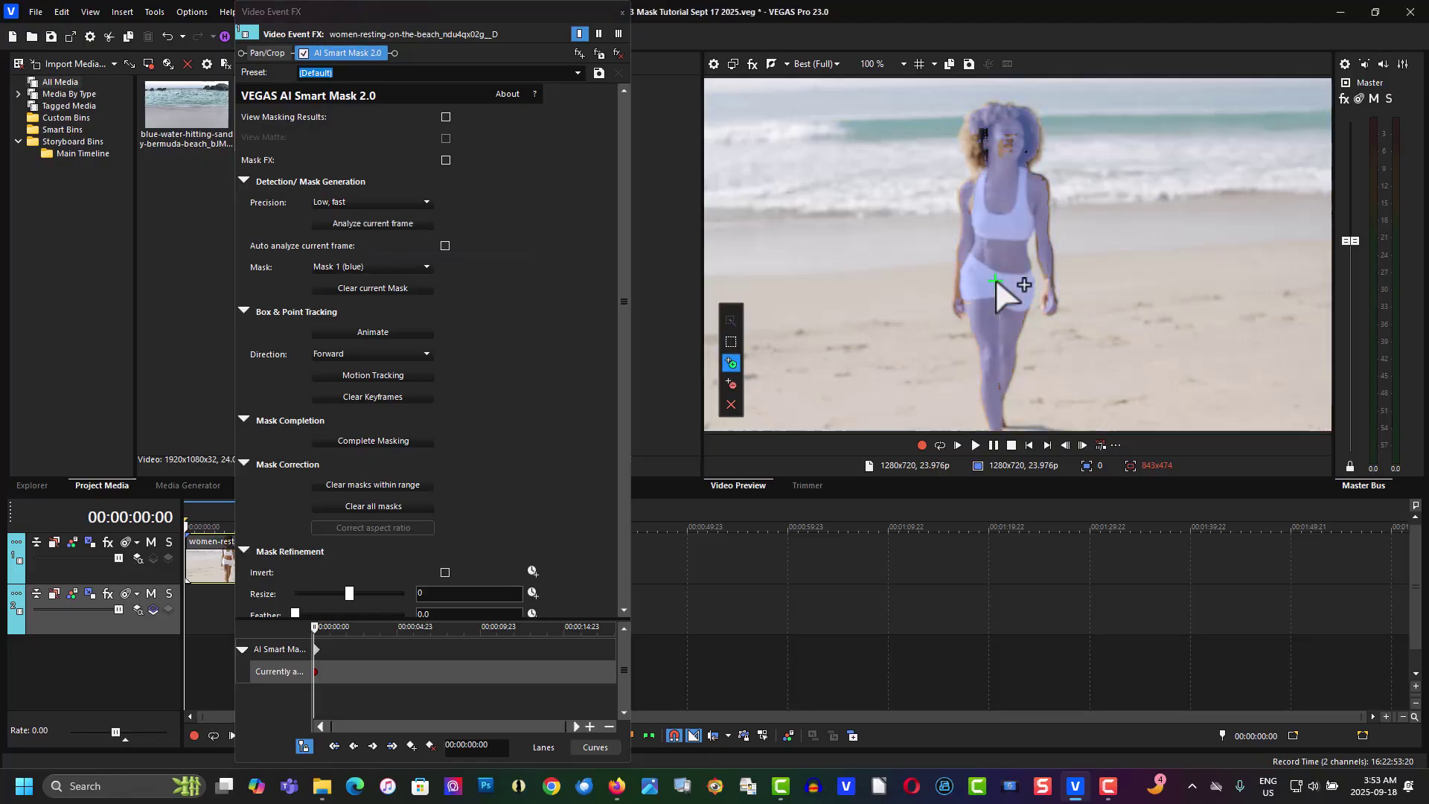
{"action": "left_click", "coordinate": [974, 139]}
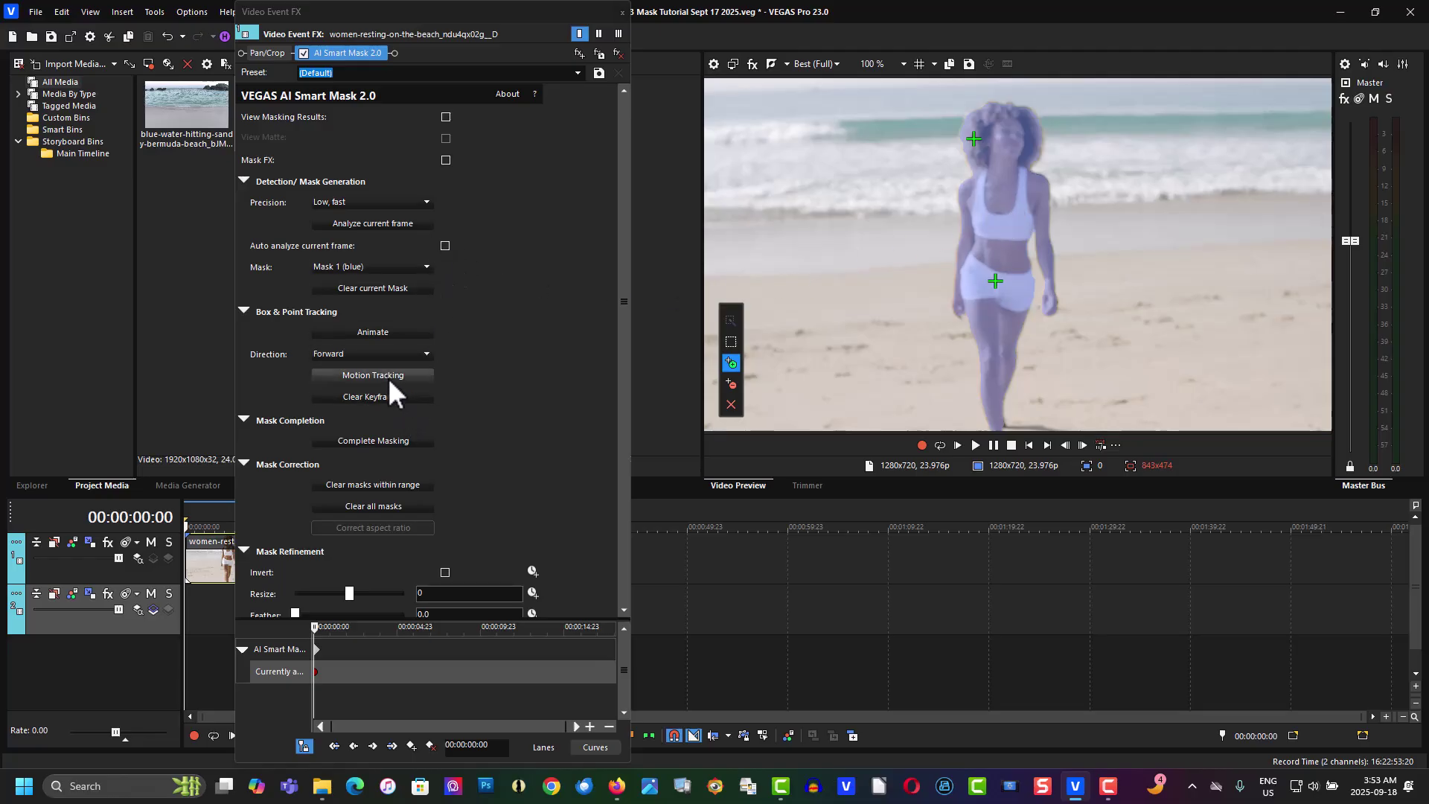
Step: Track both mask points forward through the clip with Motion Tracking
{"action": "left_click", "coordinate": [332, 358]}
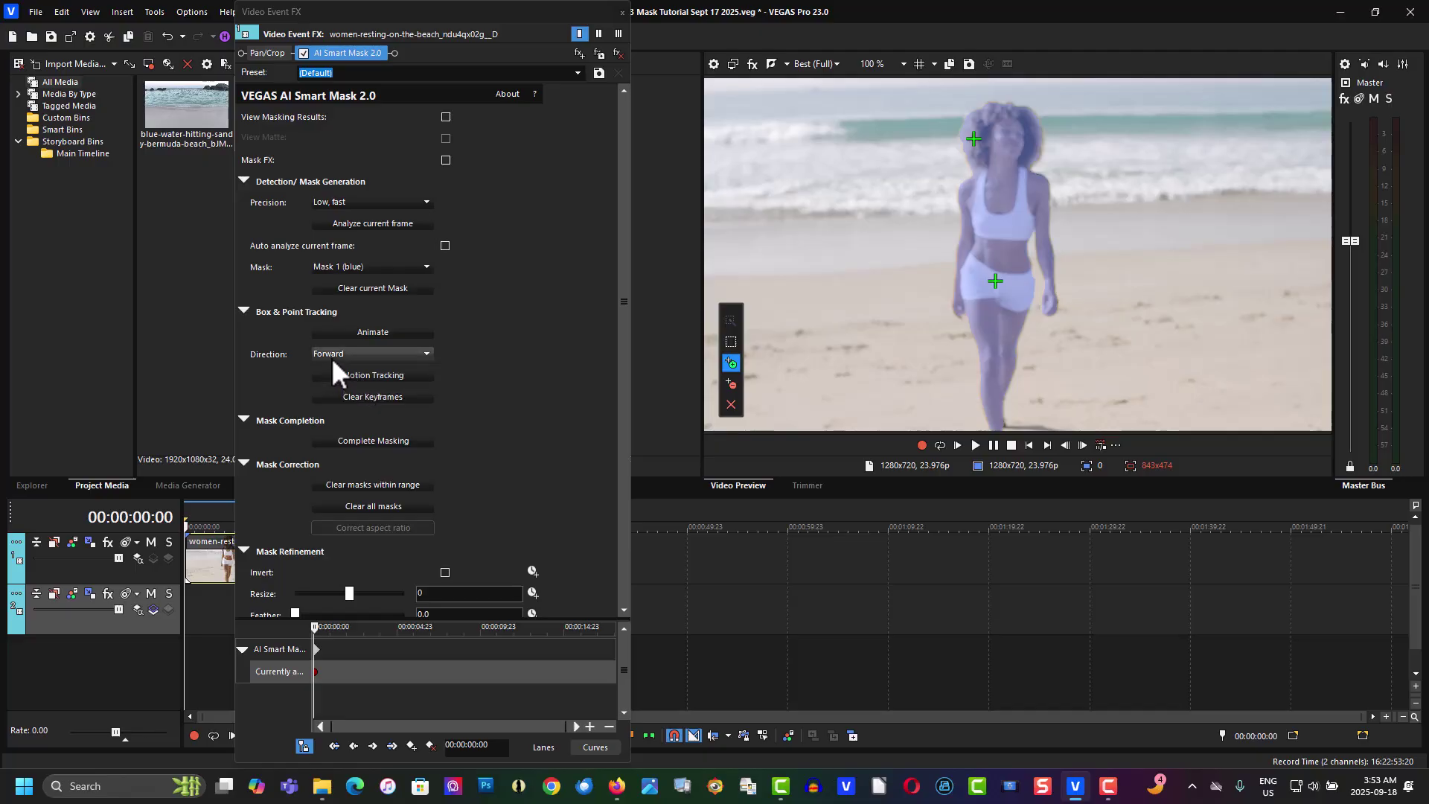
{"action": "left_click", "coordinate": [347, 374]}
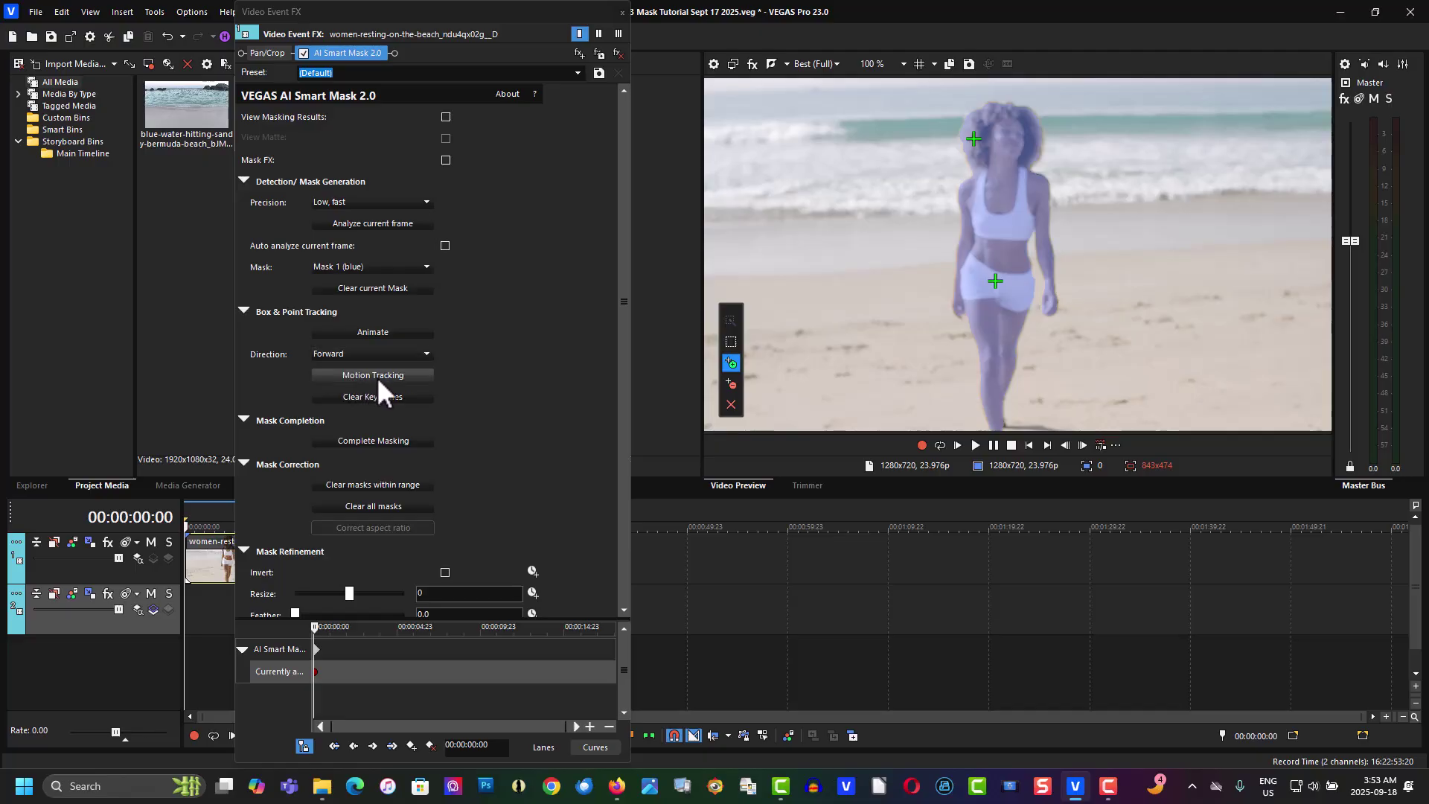
{"action": "left_click", "coordinate": [376, 376]}
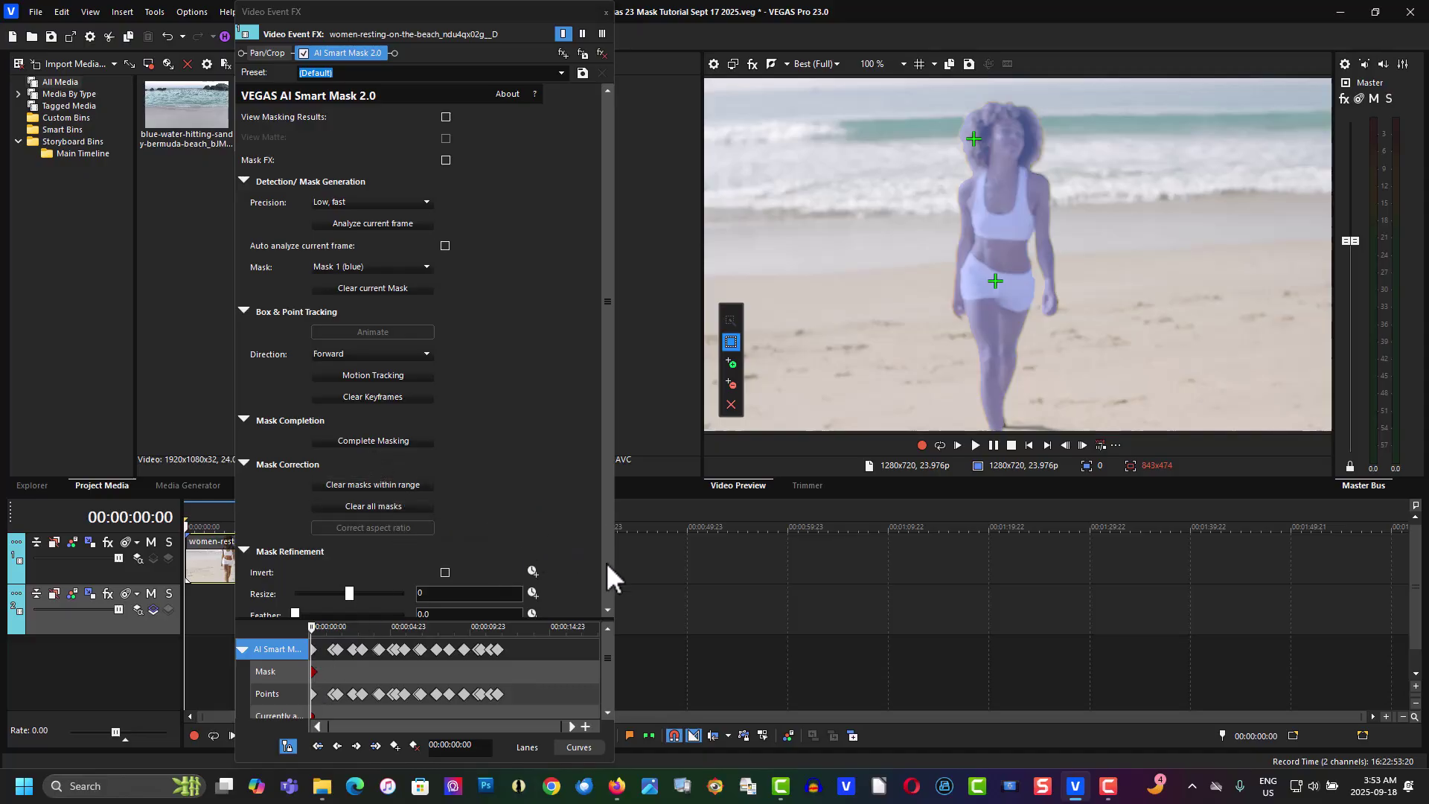
{"action": "scroll", "coordinate": [582, 569], "scroll_direction": "down", "scroll_amount": 3}
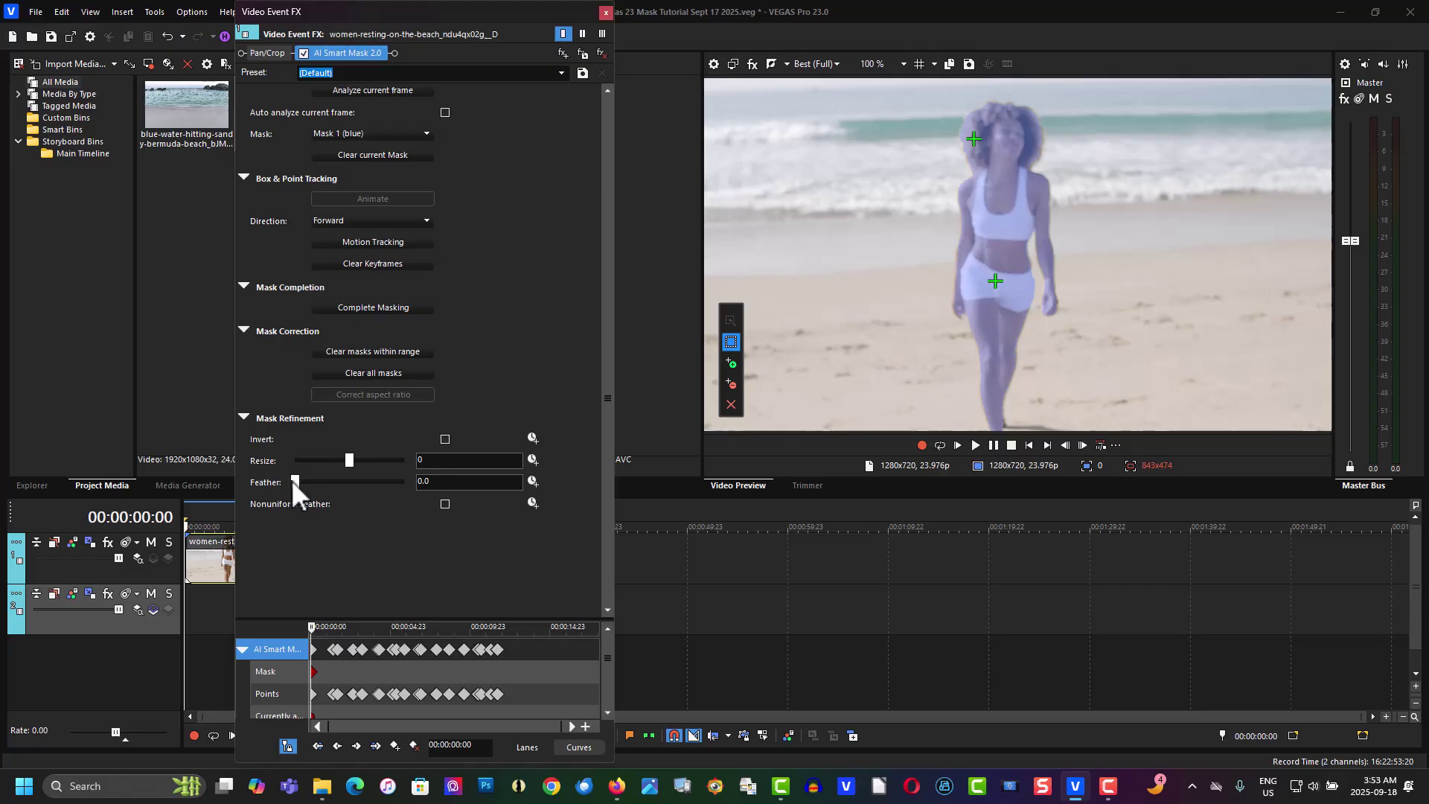
Step: Add slight mask feather, run Complete Masking on every frame, and switch to Firefox
{"action": "left_click_drag", "start_coordinate": [291, 481], "coordinate": [306, 481]}
{"action": "scroll", "coordinate": [607, 502], "scroll_direction": "up", "scroll_amount": 3}
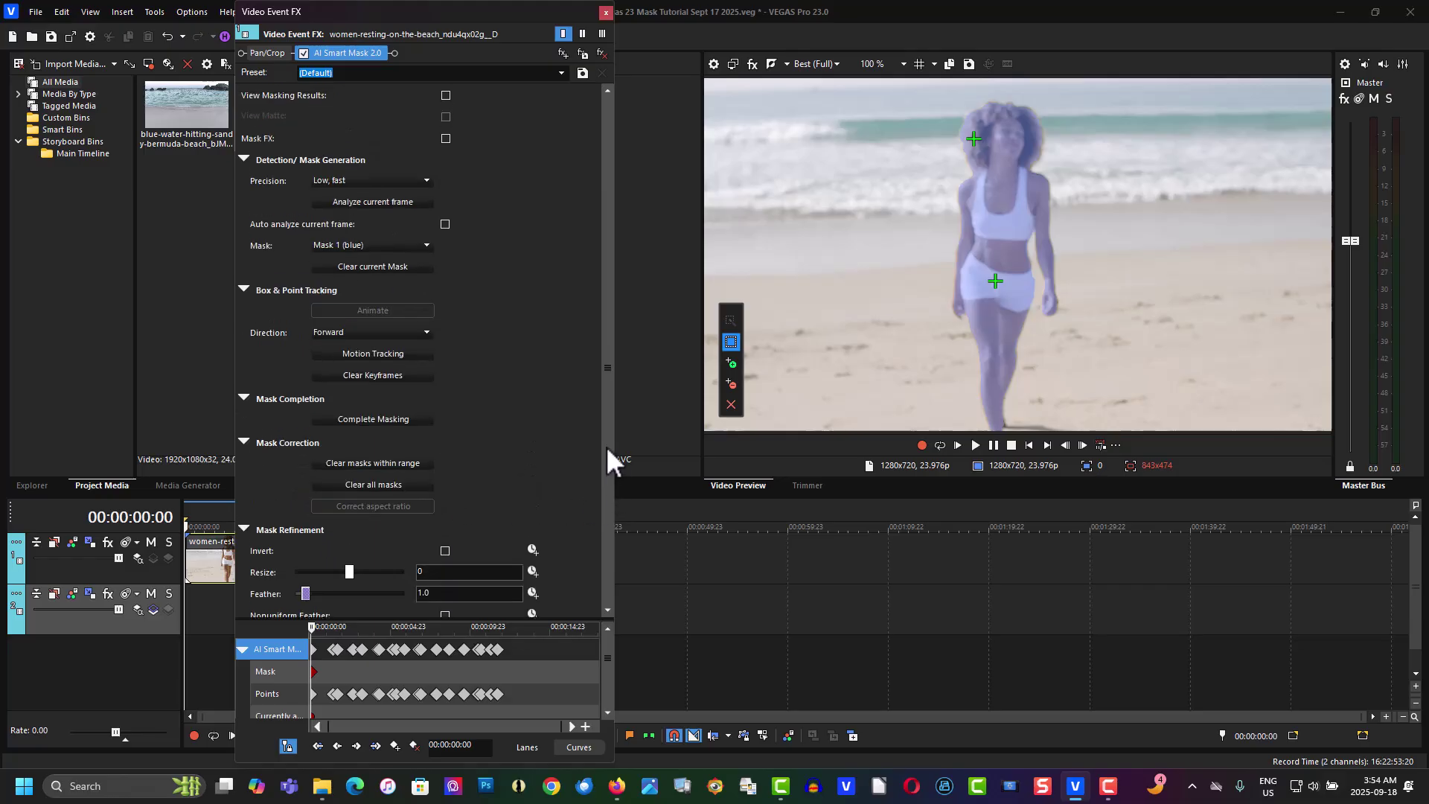
{"action": "left_click", "coordinate": [367, 424]}
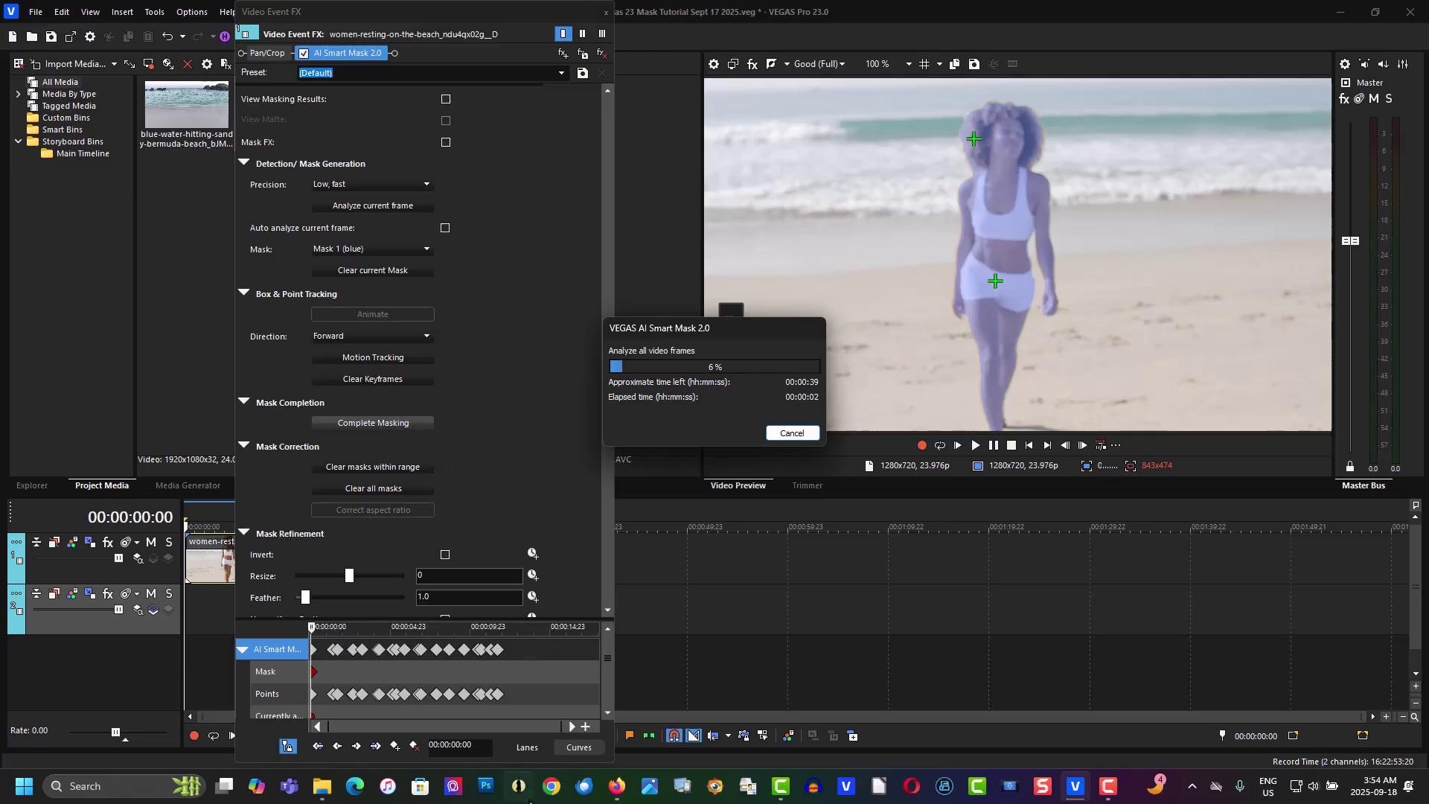
{"action": "left_click", "coordinate": [617, 786]}
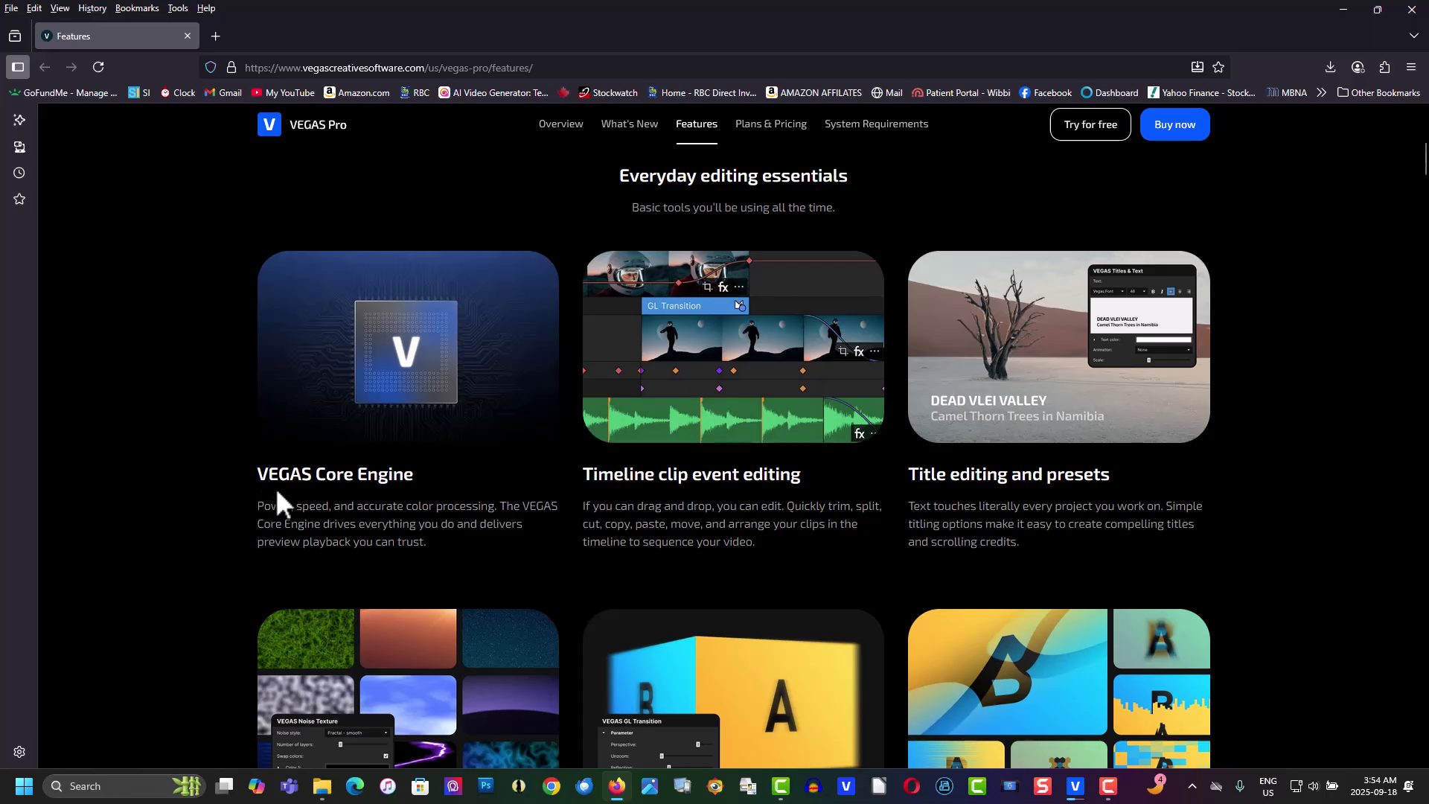
{"action": "scroll", "coordinate": [273, 493], "scroll_direction": "down", "scroll_amount": 2}
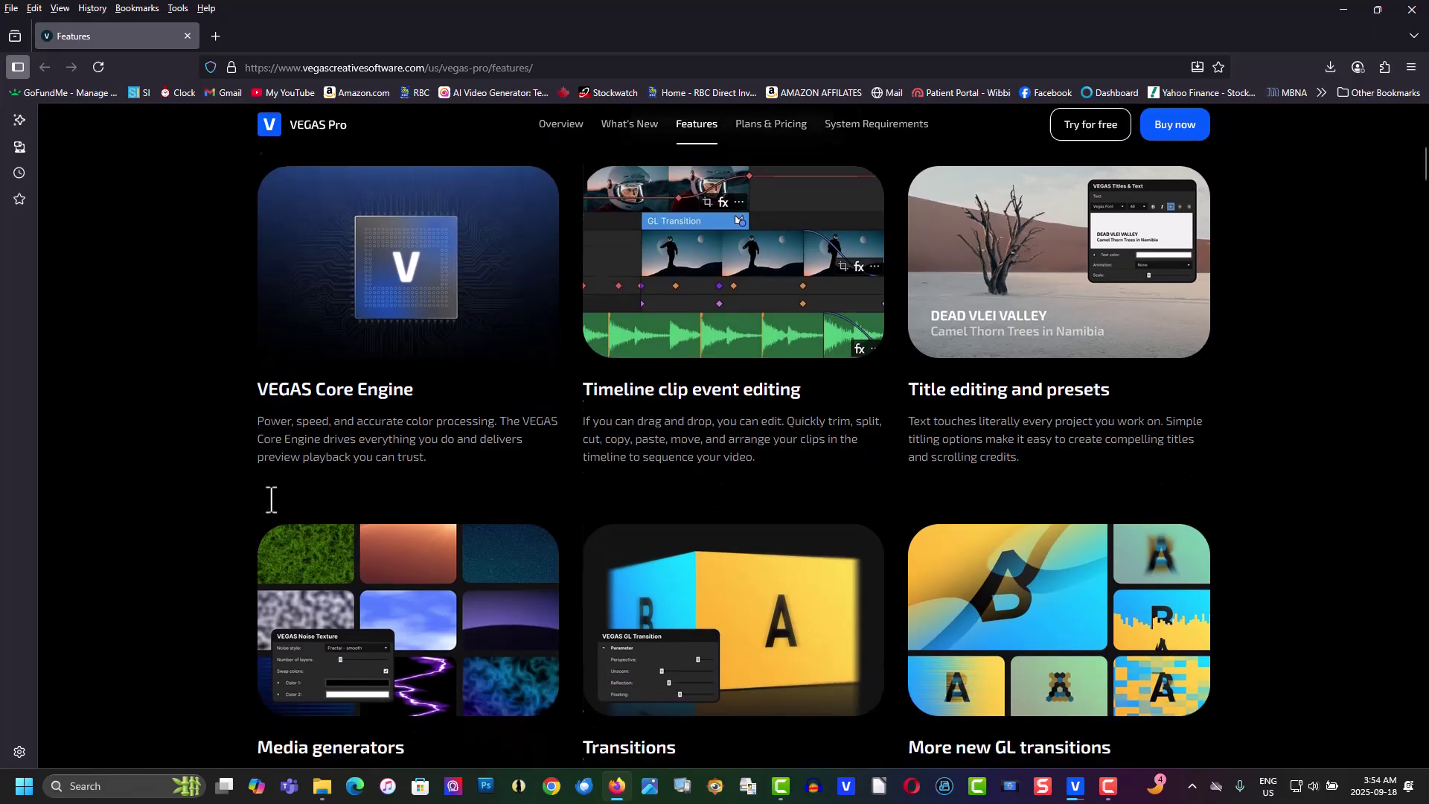
{"action": "scroll", "coordinate": [271, 496], "scroll_direction": "up", "scroll_amount": 2}
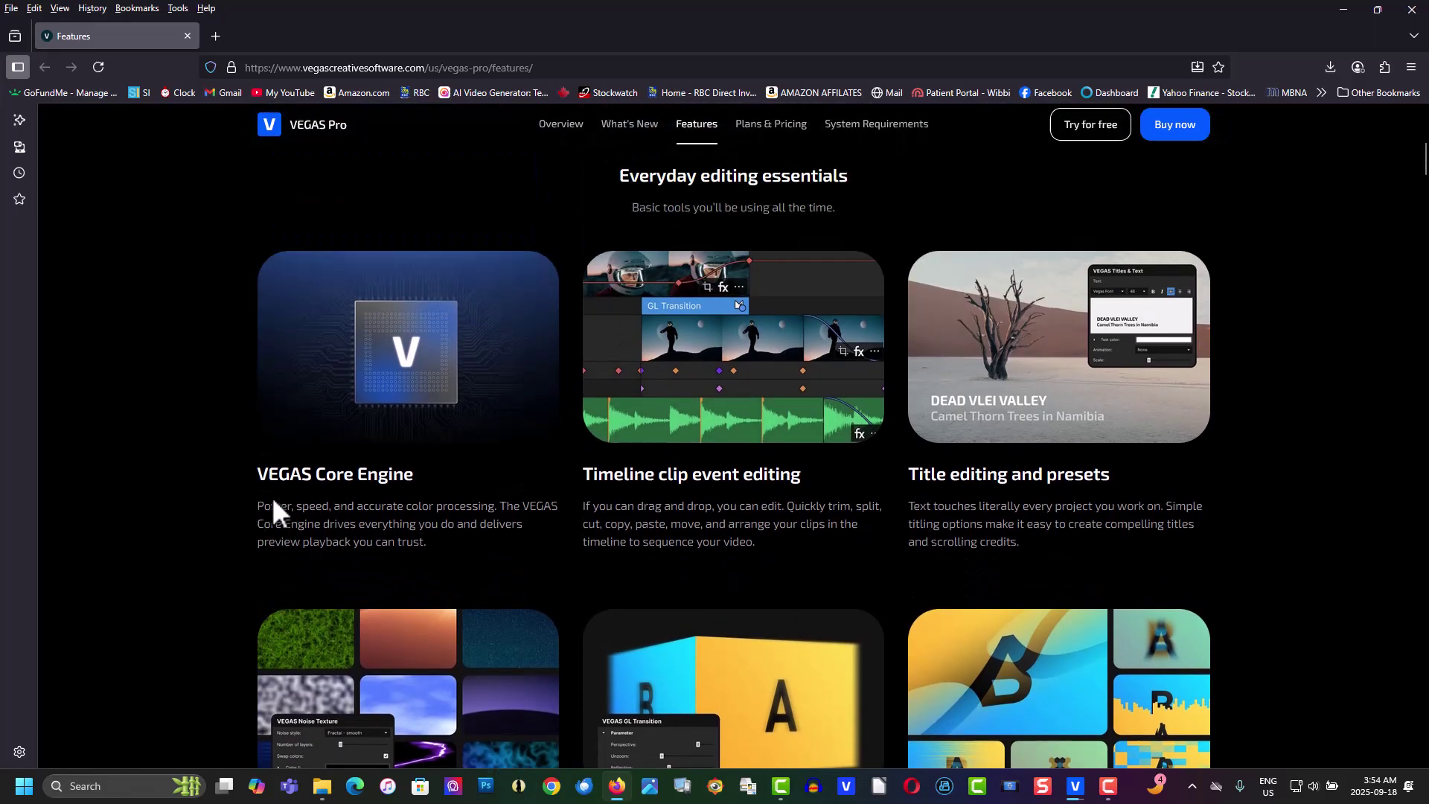
{"action": "scroll", "coordinate": [271, 497], "scroll_direction": "down", "scroll_amount": 1}
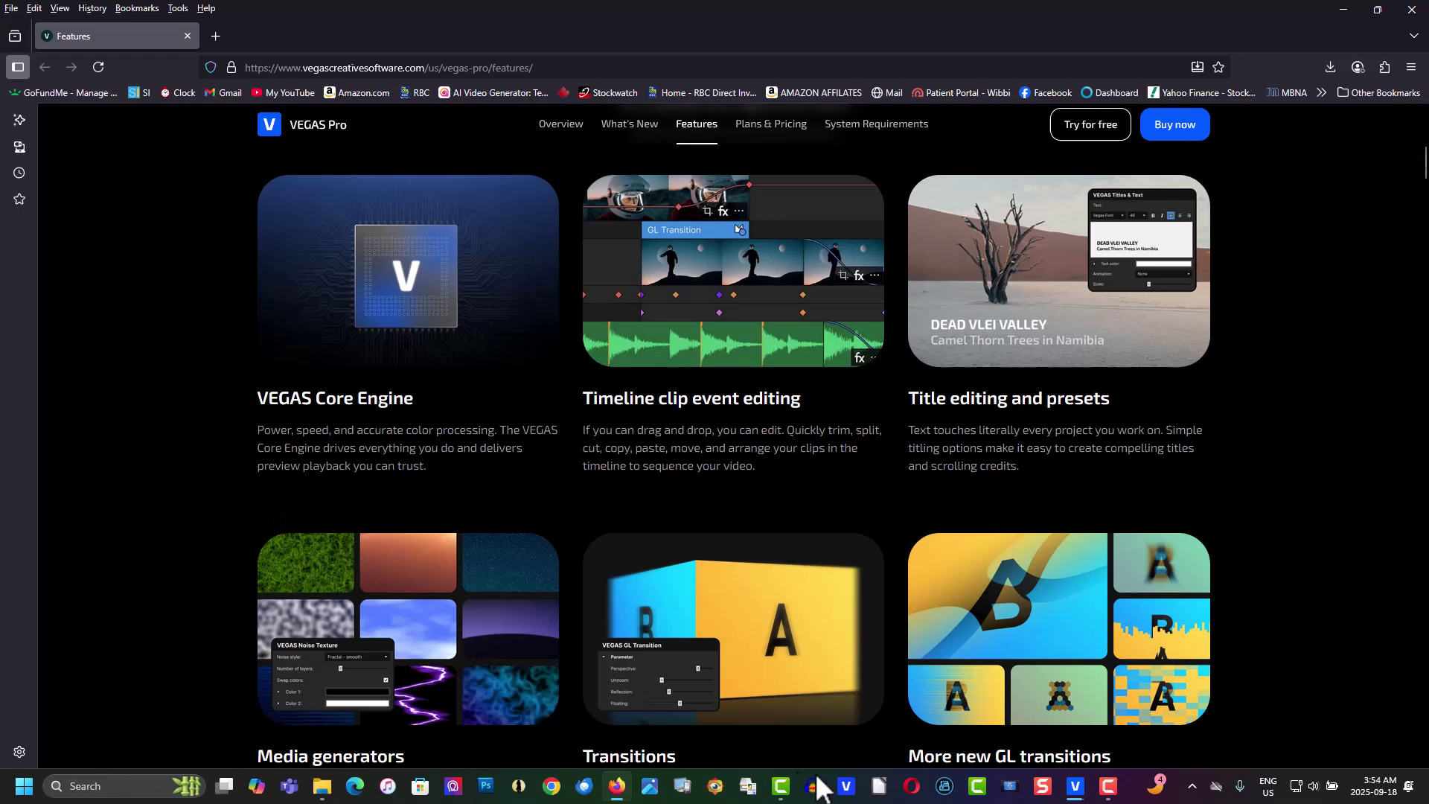
Step: Scrub through the clip with View Masking Results on, then close the Video Event FX window
{"action": "left_click", "coordinate": [1075, 786]}
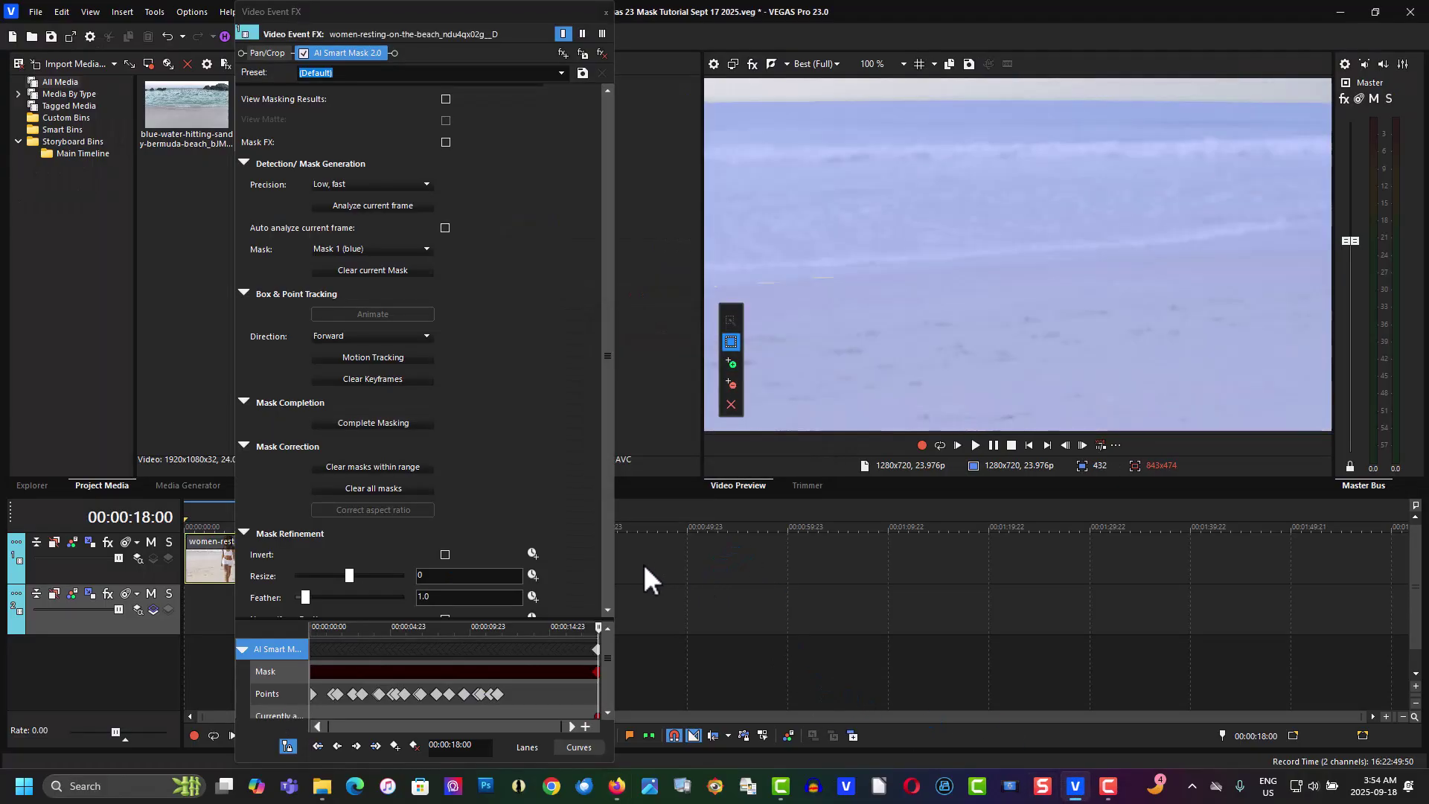
{"action": "left_click", "coordinate": [445, 99]}
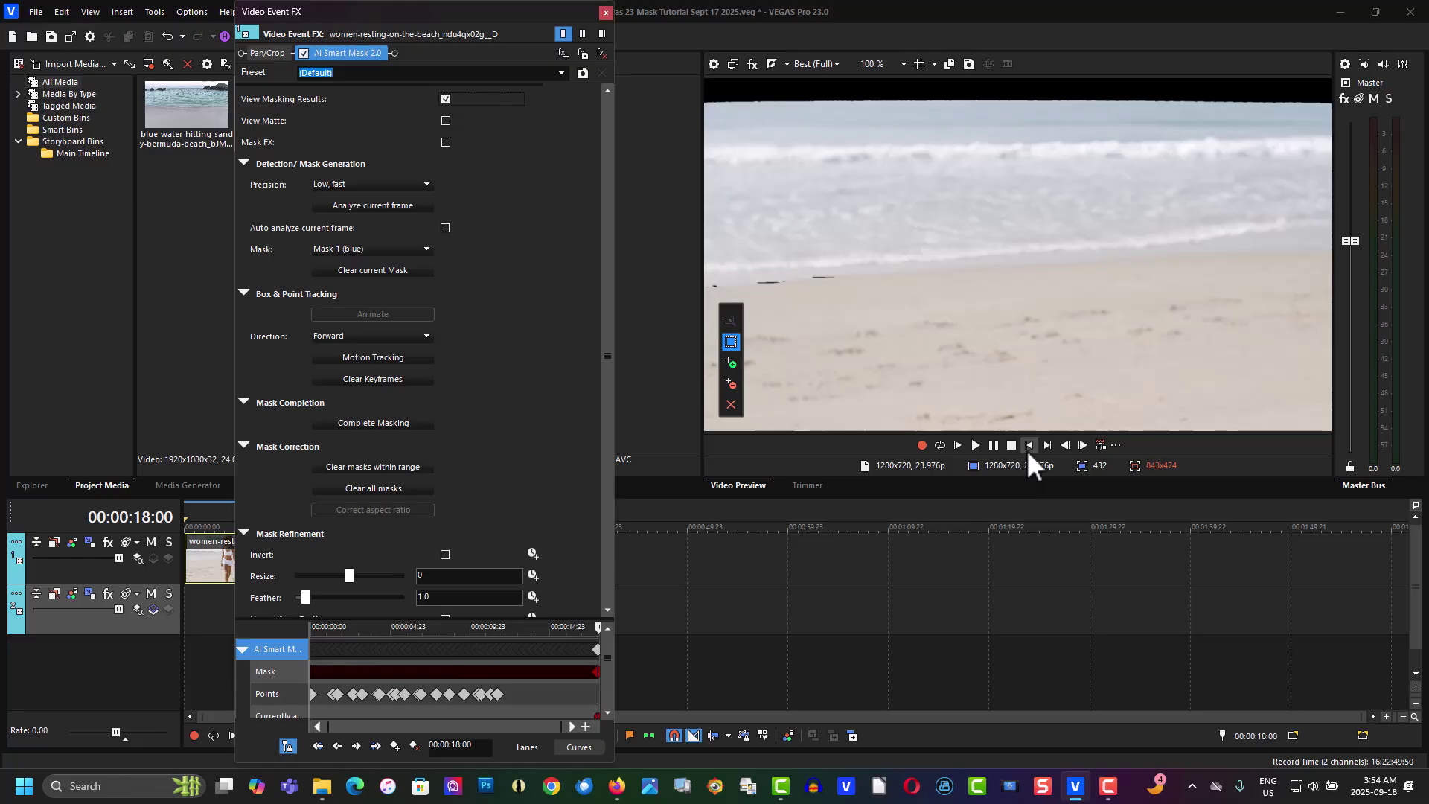
{"action": "left_click", "coordinate": [1027, 446]}
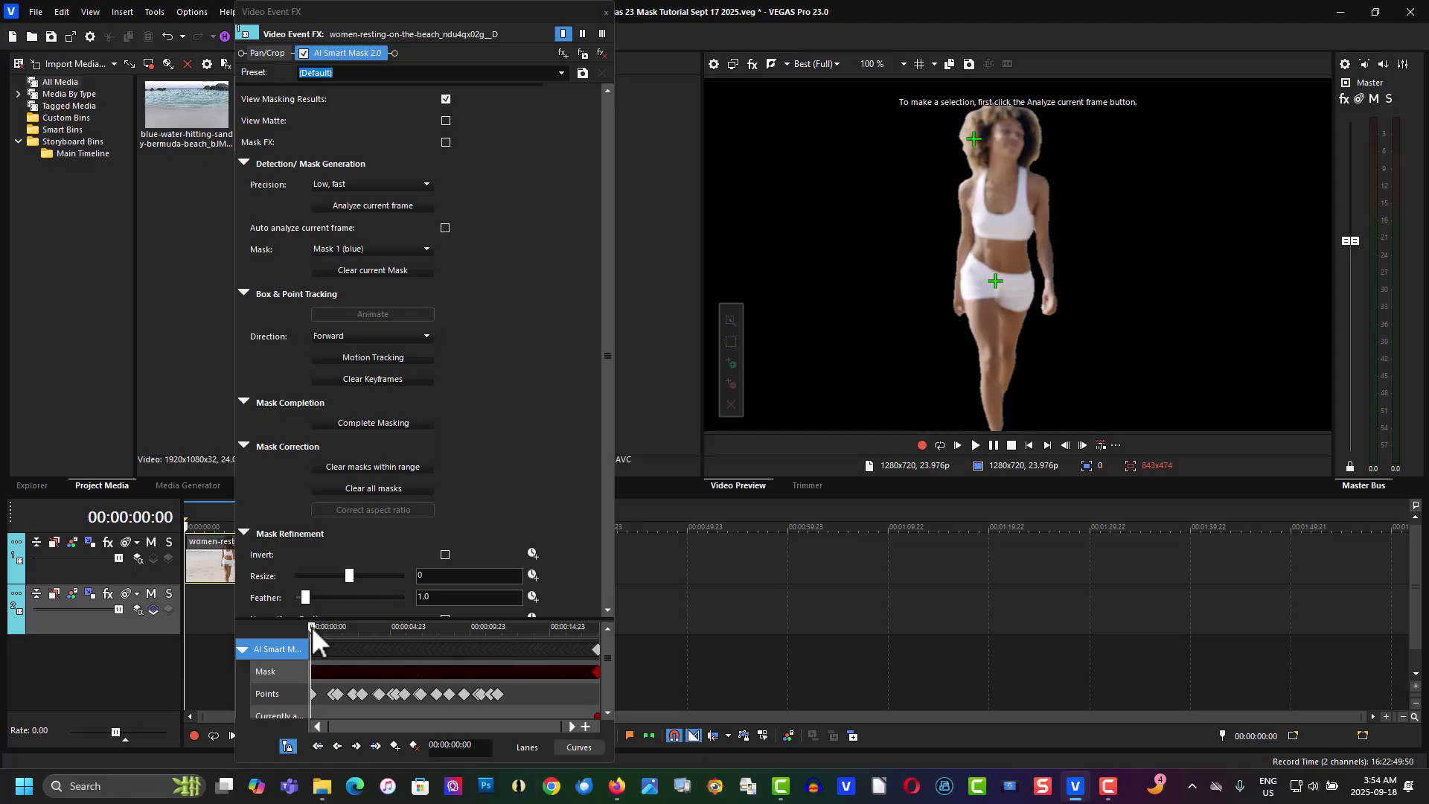
{"action": "left_click_drag", "start_coordinate": [314, 627], "coordinate": [392, 629]}
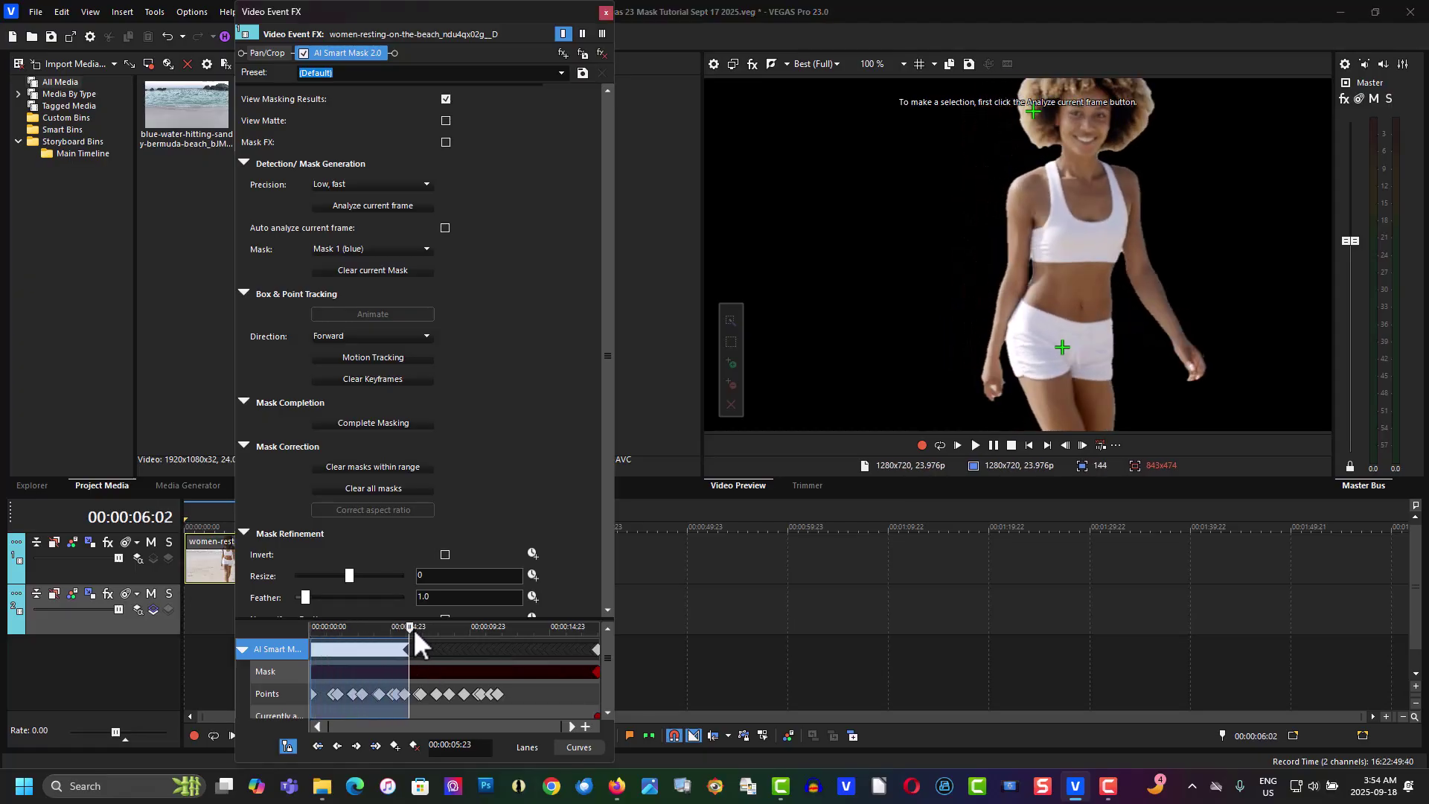
{"action": "mouse_move", "coordinate": [392, 629]}
{"action": "left_mouse_down"}
{"action": "mouse_move", "coordinate": [479, 629]}
{"action": "mouse_move", "coordinate": [274, 633]}
{"action": "left_mouse_up"}
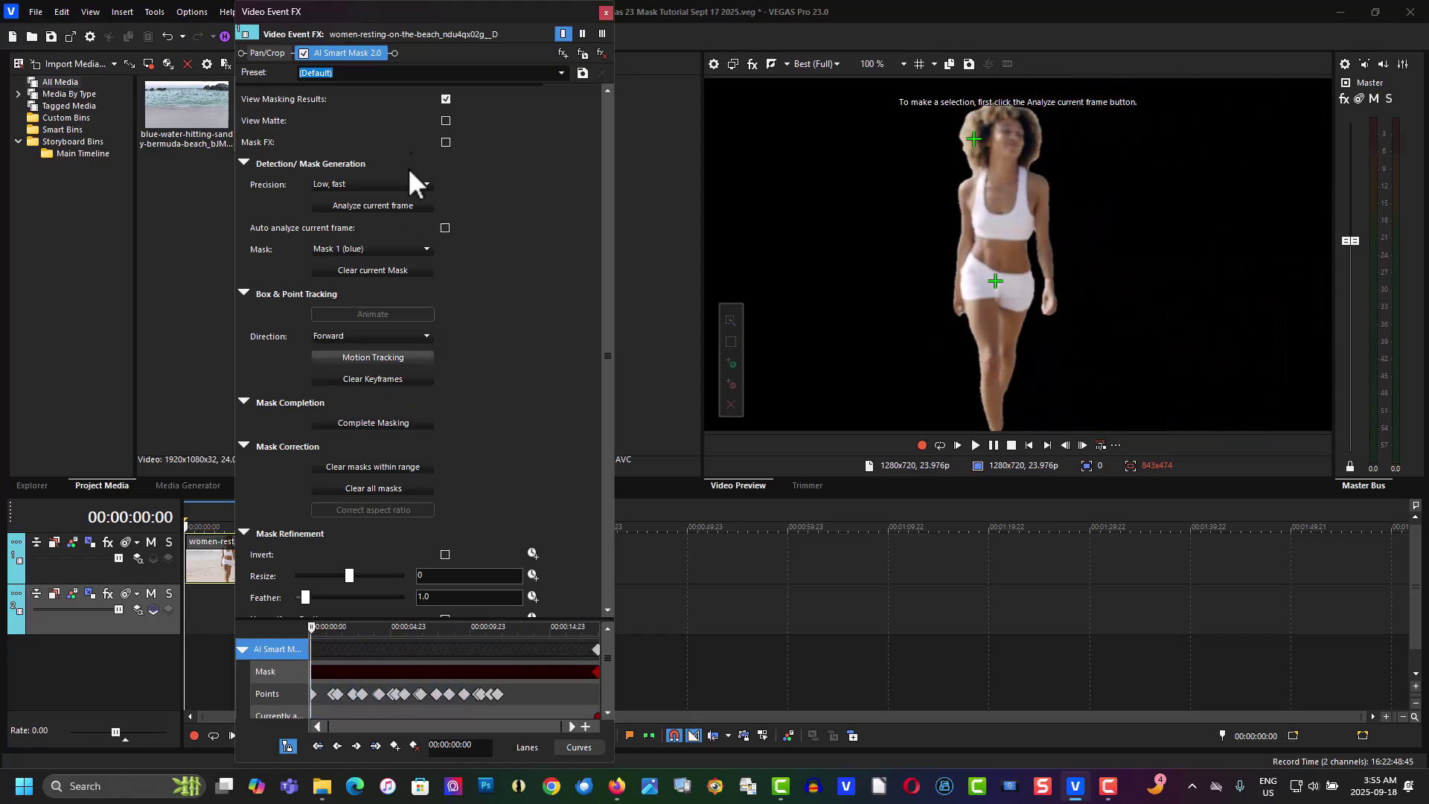
{"action": "left_click", "coordinate": [445, 98]}
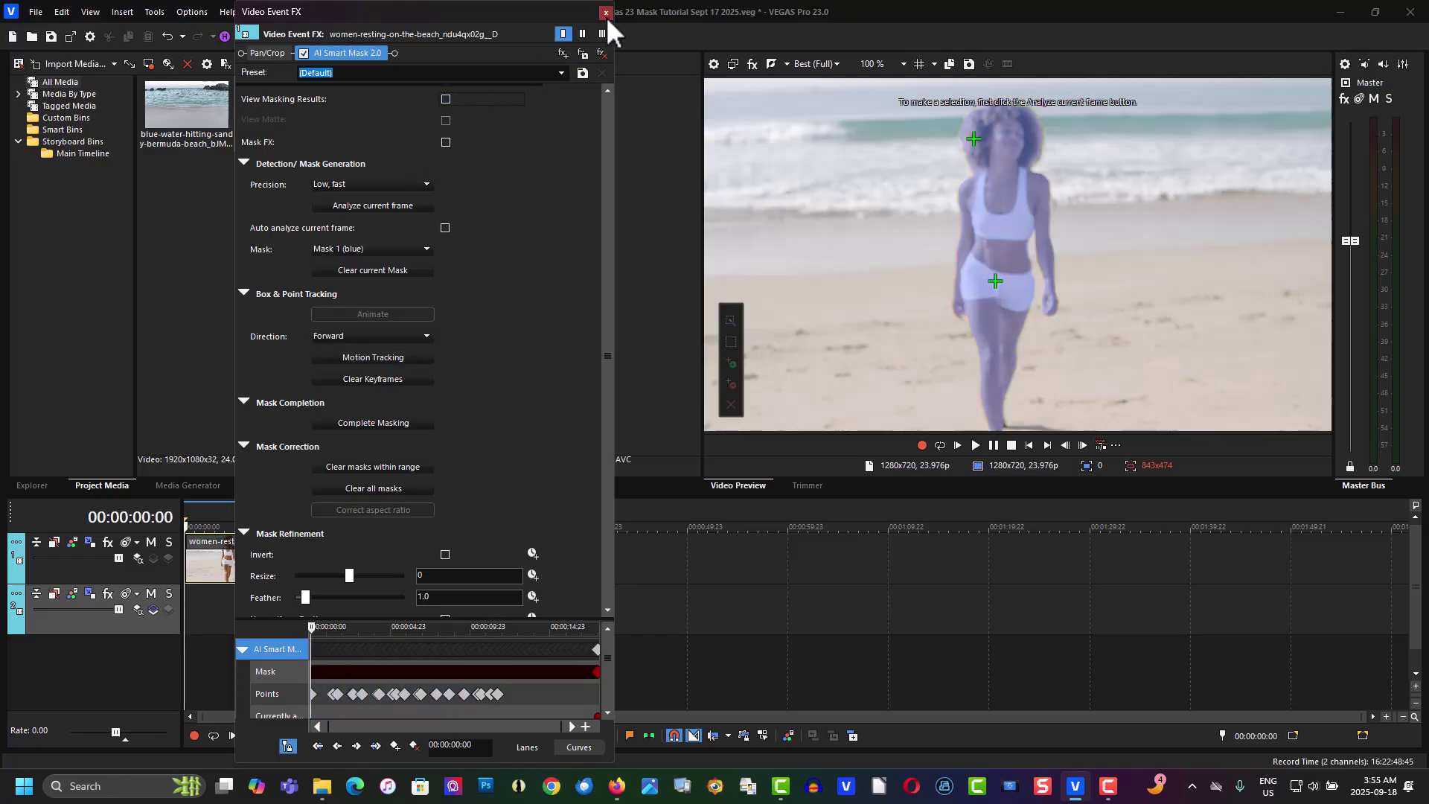
{"action": "left_click", "coordinate": [606, 15]}
Step: Move the rocky beach event on track 2 to the timeline start and scrub to preview
{"action": "left_click_drag", "start_coordinate": [500, 606], "coordinate": [217, 610]}
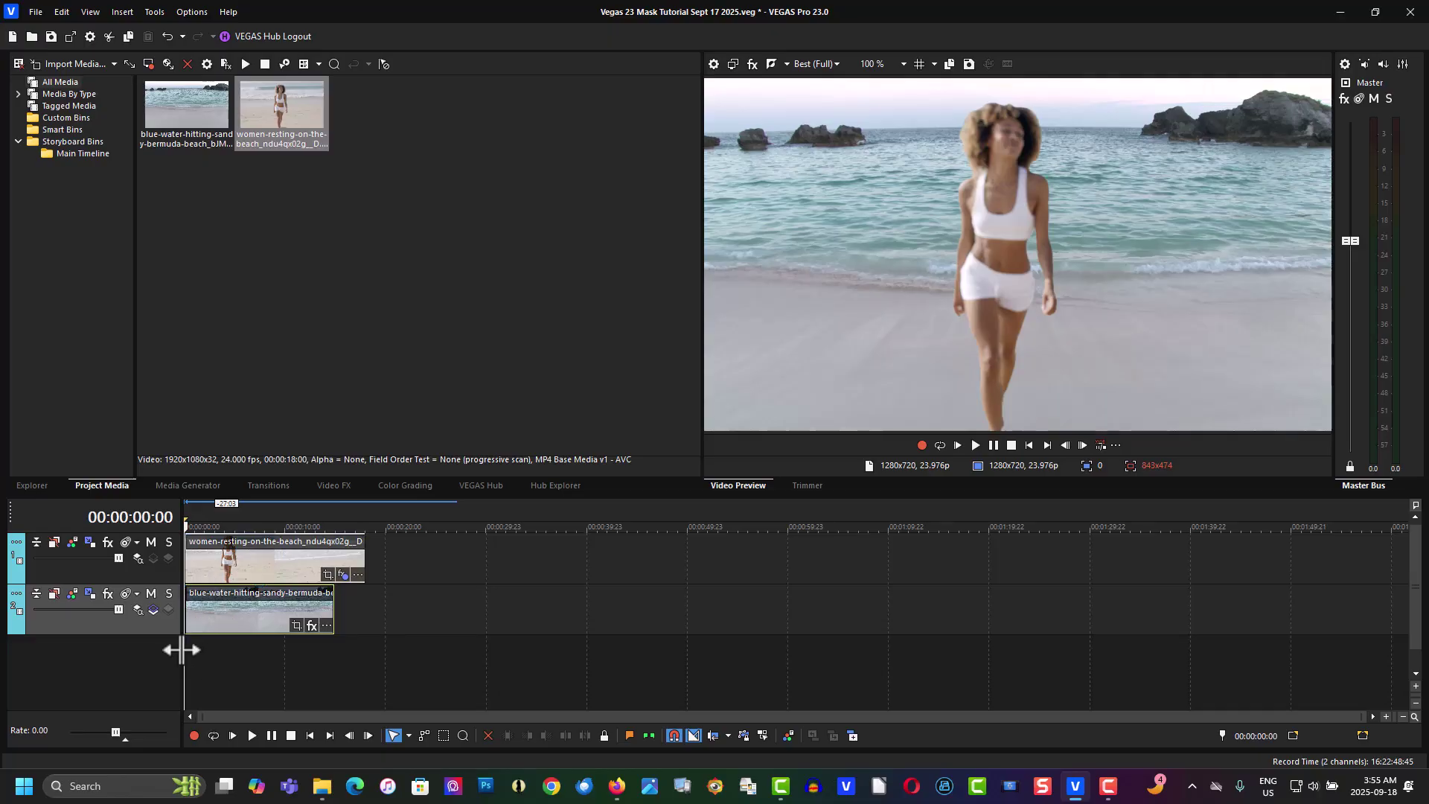
{"action": "left_click_drag", "start_coordinate": [185, 650], "coordinate": [215, 649]}
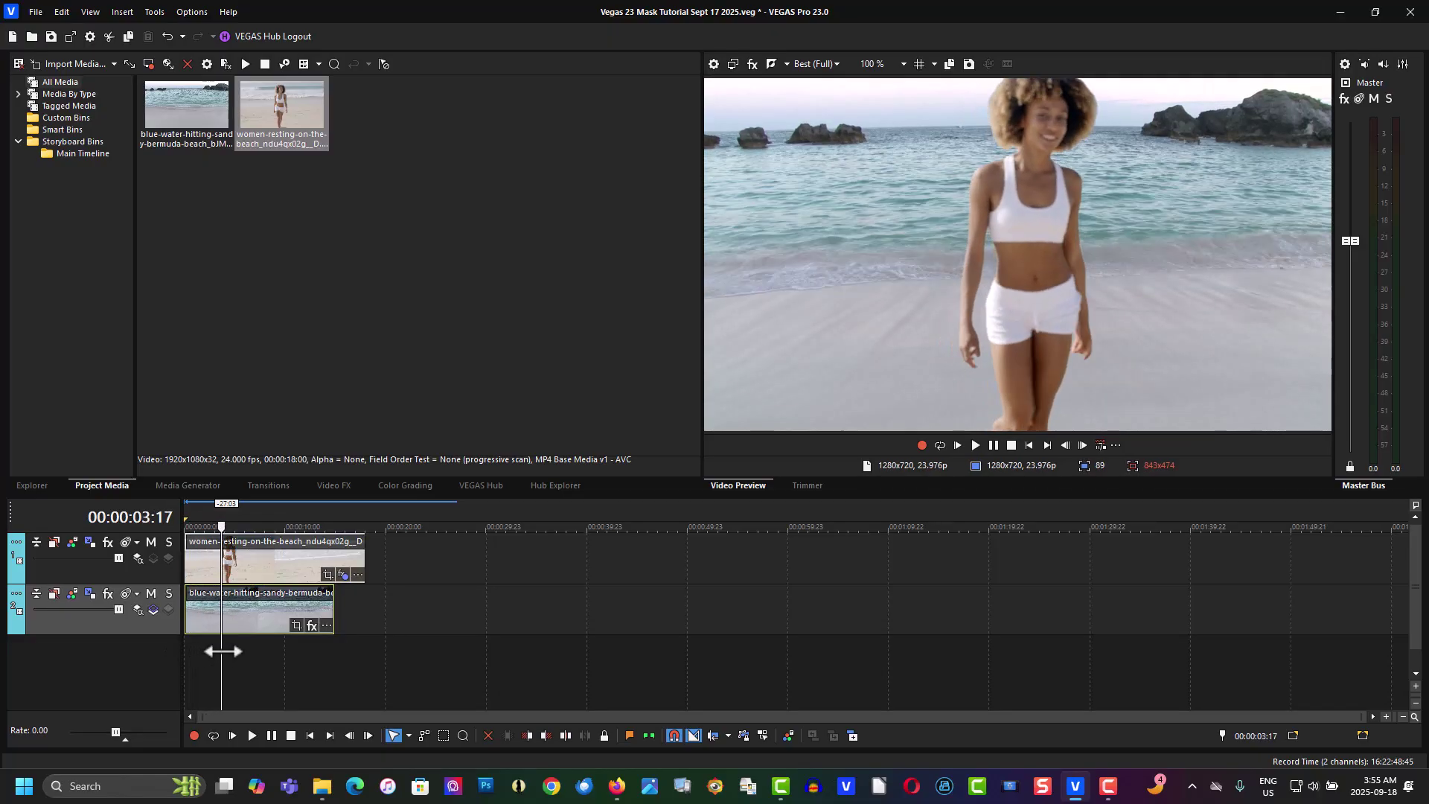
{"action": "mouse_move", "coordinate": [216, 650]}
{"action": "left_mouse_down"}
{"action": "mouse_move", "coordinate": [288, 655]}
{"action": "mouse_move", "coordinate": [218, 651]}
{"action": "left_mouse_up"}
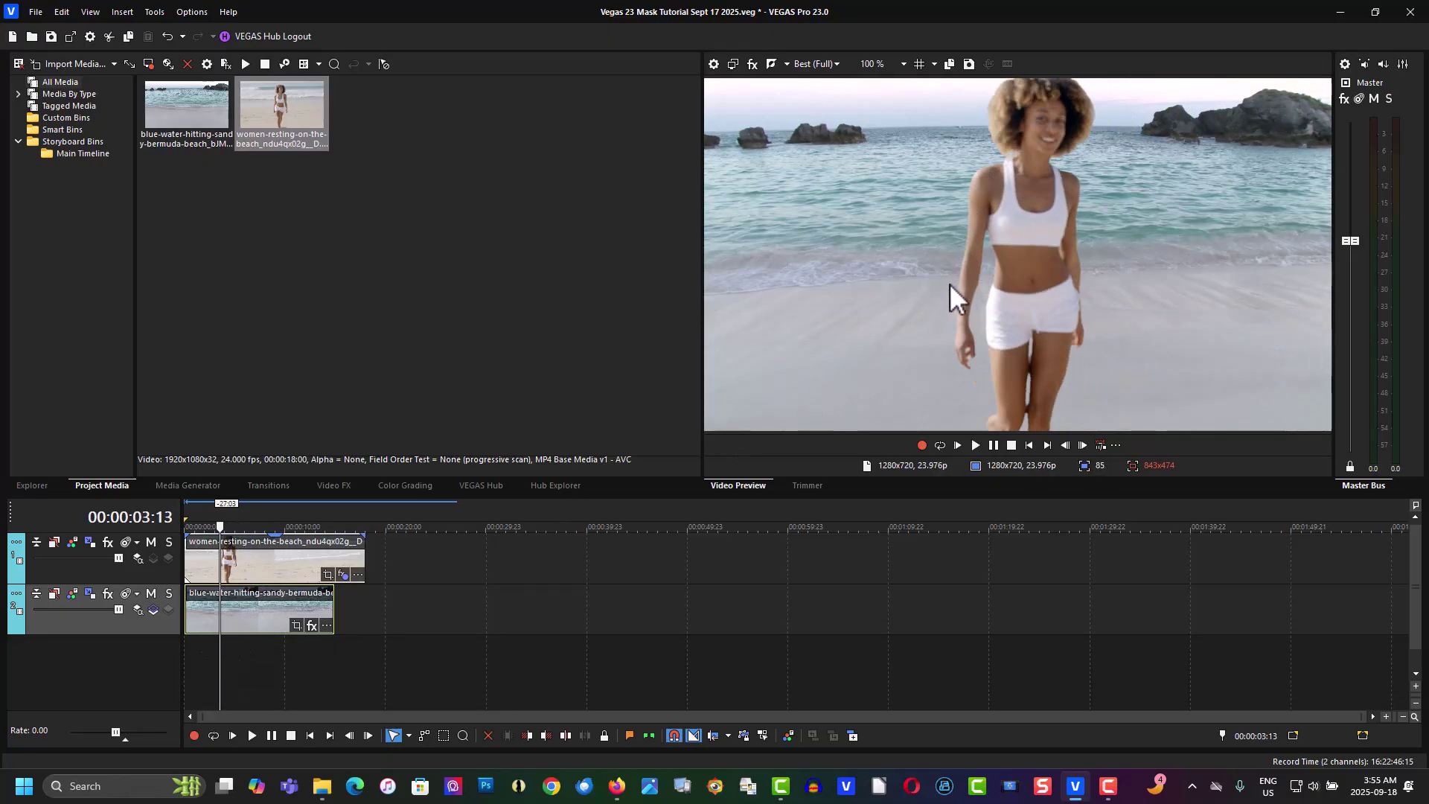
{"action": "mouse_move", "coordinate": [221, 660]}
{"action": "left_mouse_down"}
{"action": "mouse_move", "coordinate": [198, 660]}
{"action": "mouse_move", "coordinate": [282, 659]}
{"action": "mouse_move", "coordinate": [201, 653]}
{"action": "left_mouse_up"}
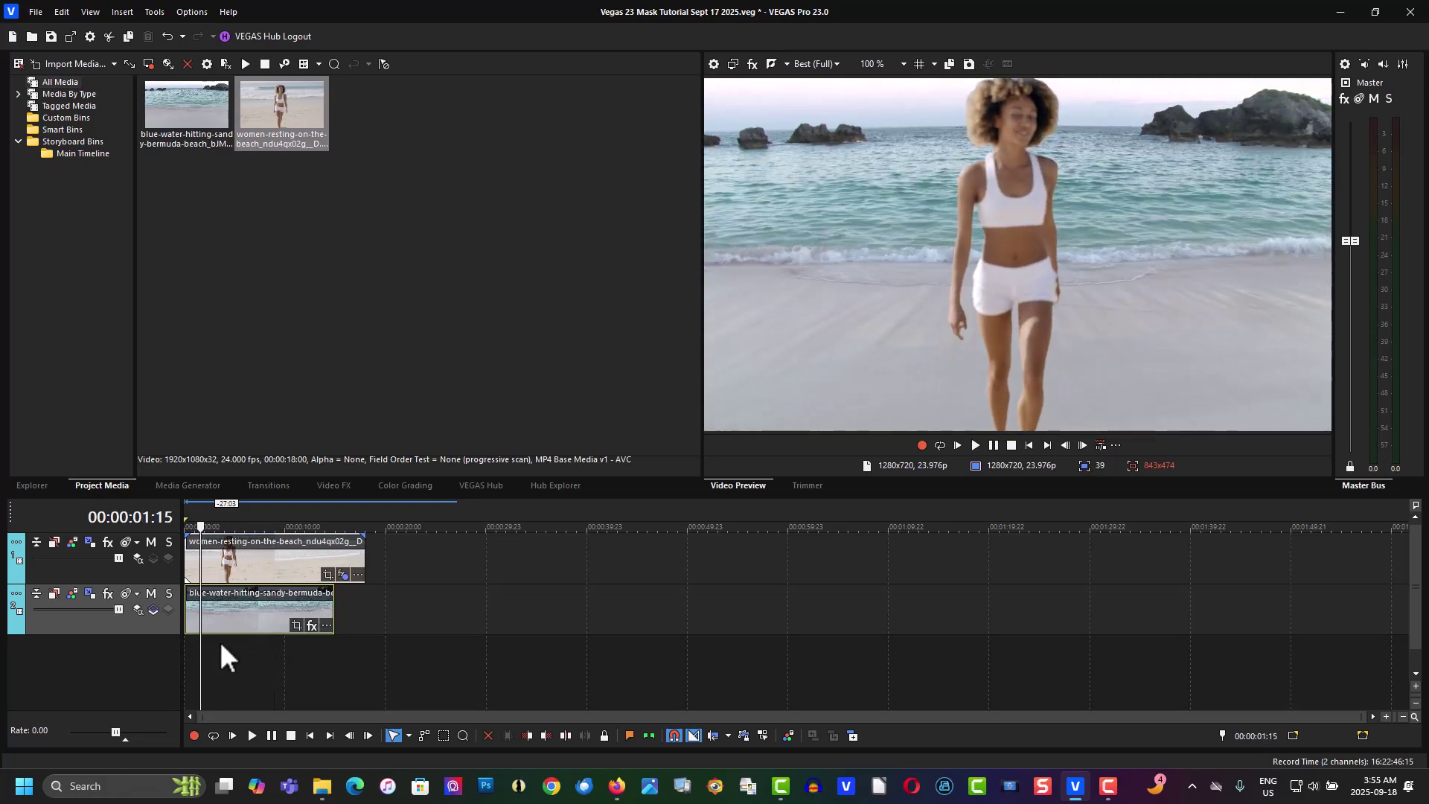